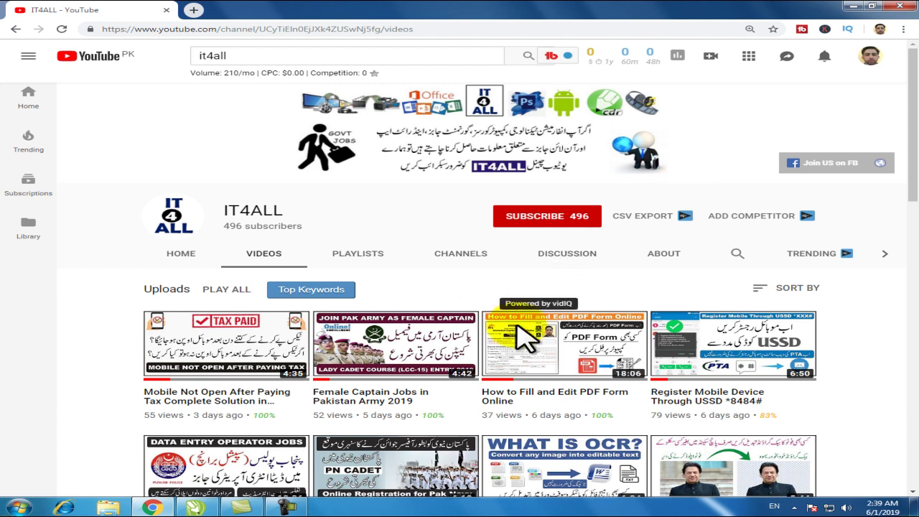
Subscribe to the IT4ALL channel and turn on notifications for every new video
click(549, 221)
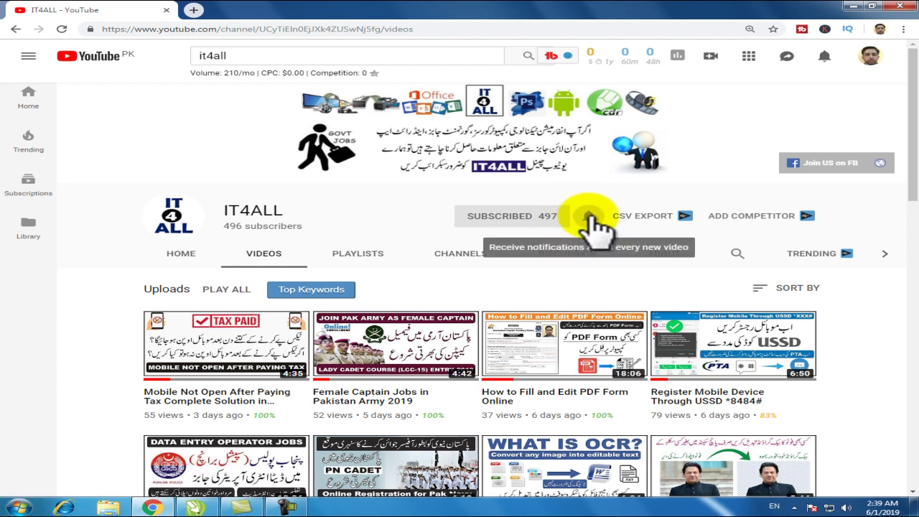
click(589, 216)
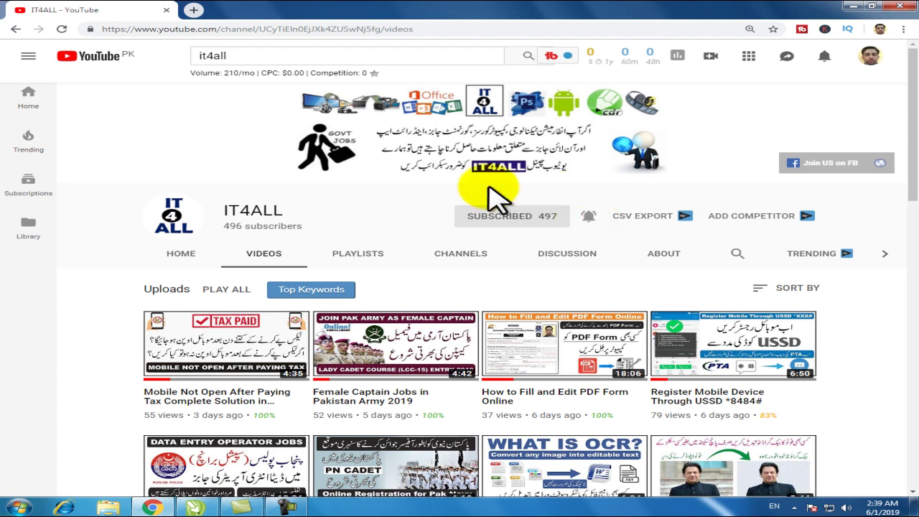
Switch to CorelDRAW and examine the corner ornament designs in CORNER FILE - Copy.cdr up close and as a whole
click(196, 508)
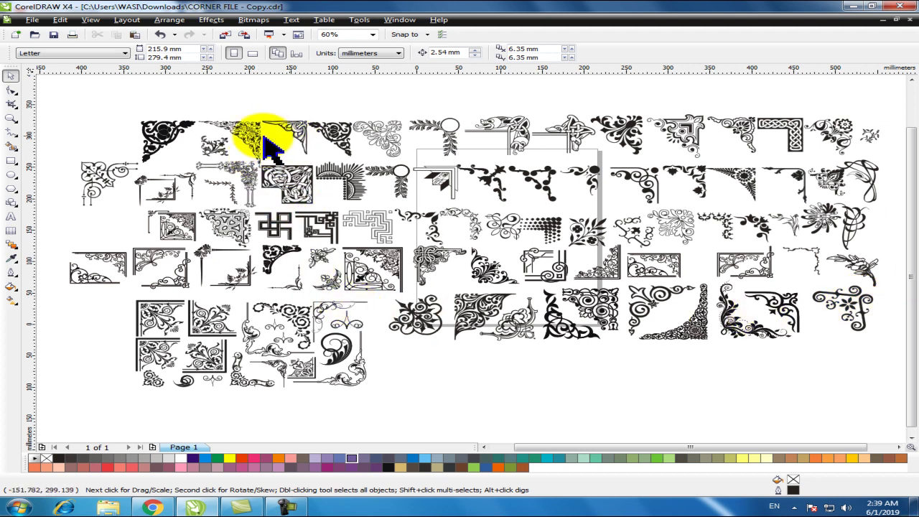
scroll(230, 134, up, 5)
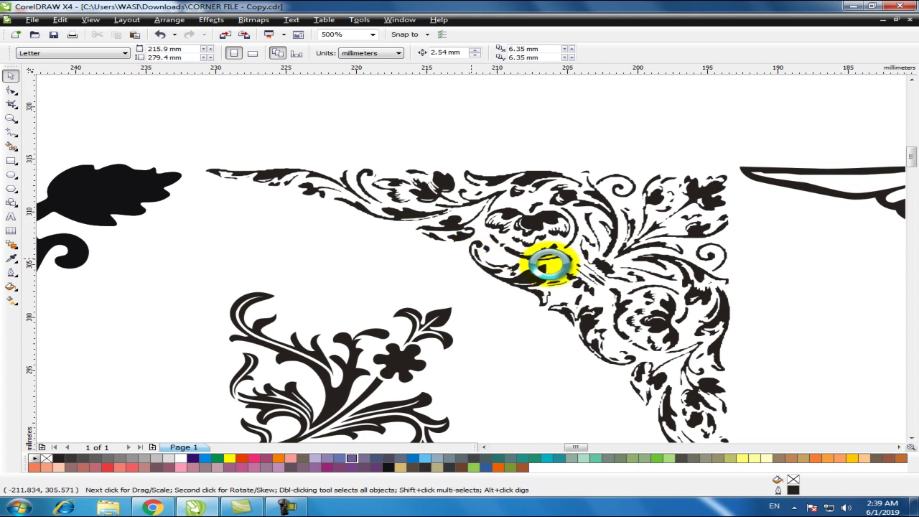
scroll(550, 273, up, 3)
scroll(548, 264, down, 5)
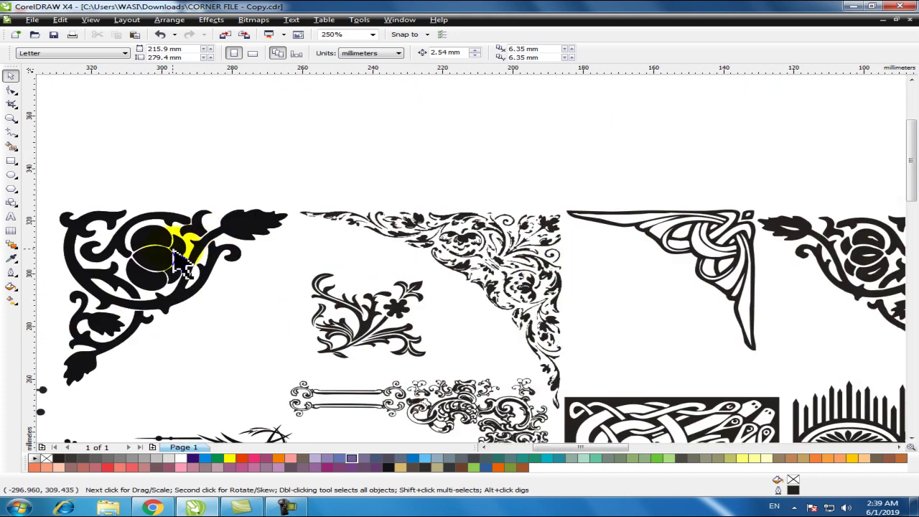
scroll(181, 266, up, 3)
scroll(493, 271, down, 10)
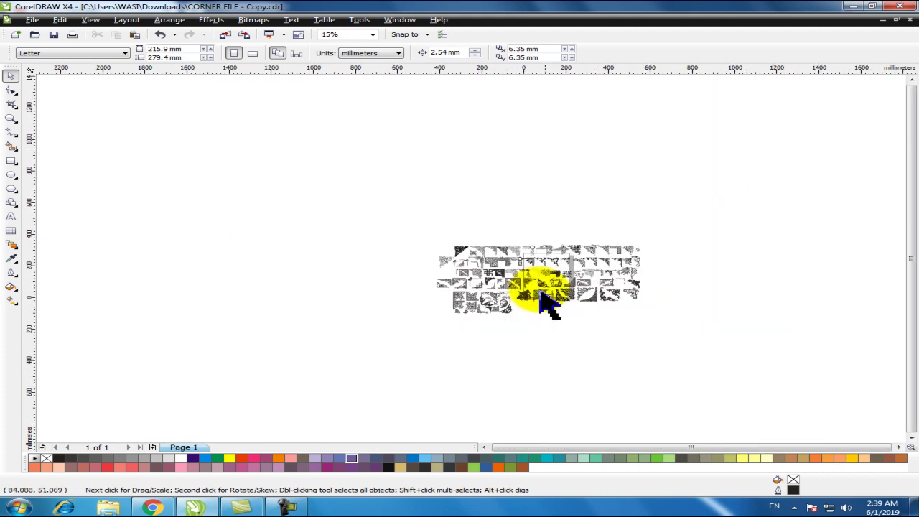
scroll(544, 304, up, 3)
scroll(313, 223, up, 2)
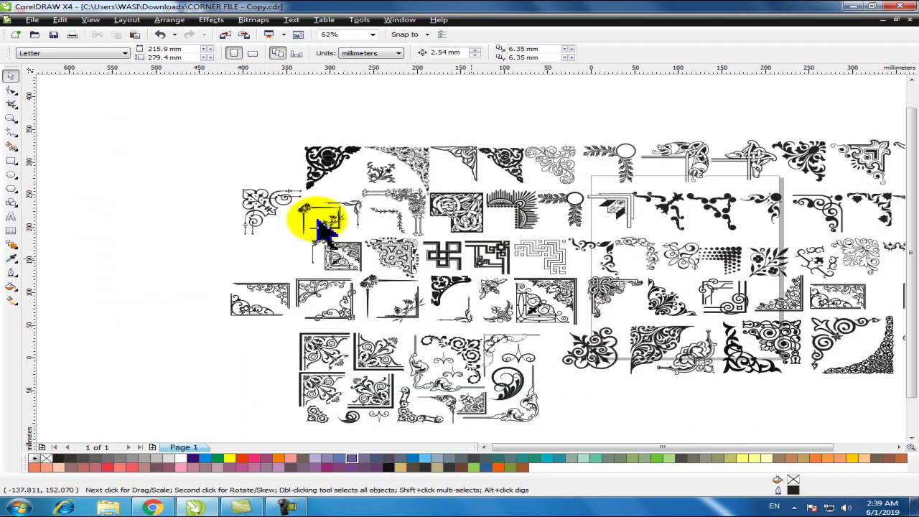
scroll(584, 293, down, 2)
scroll(474, 233, up, 2)
Ungroup the whole collection of corner ornaments into separate objects
click(440, 220)
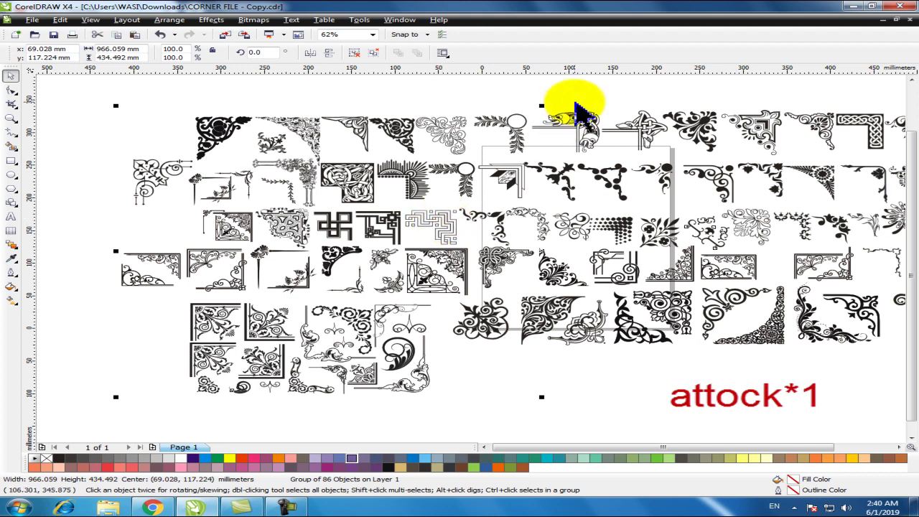
scroll(550, 191, down, 1)
scroll(424, 257, up, 1)
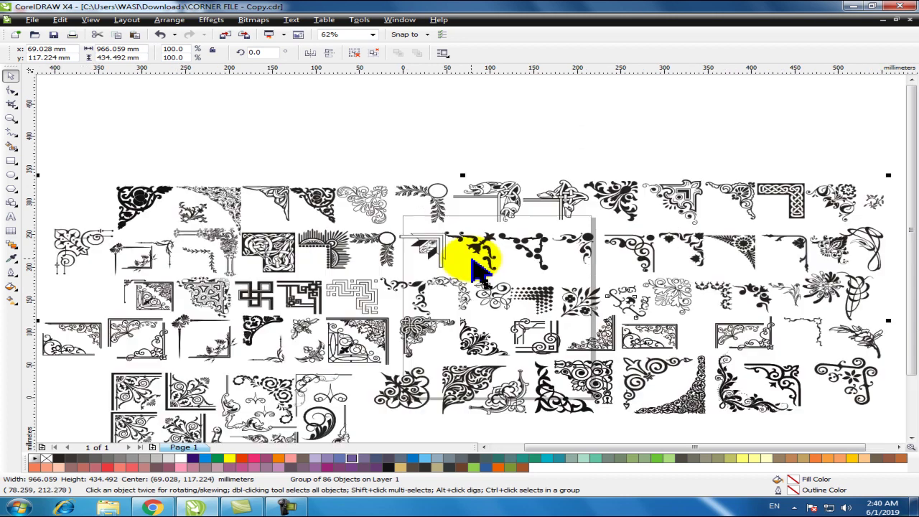
scroll(469, 266, down, 1)
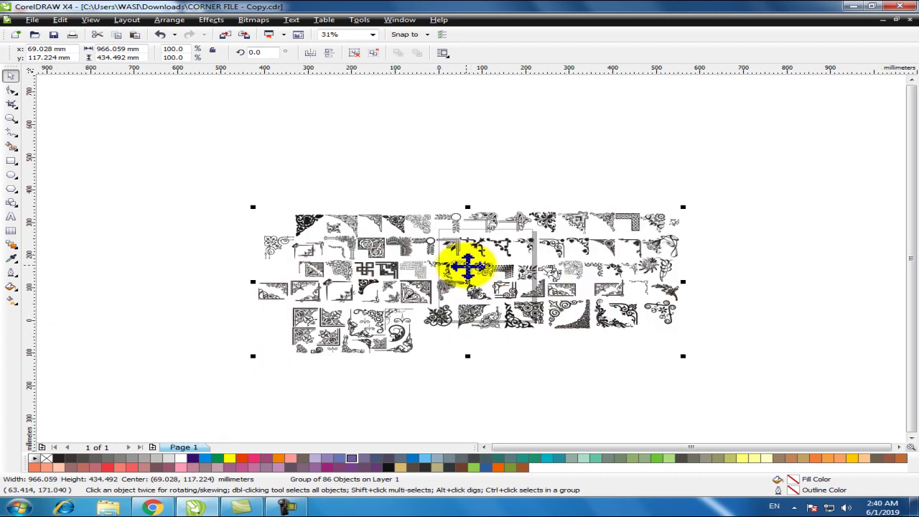
scroll(467, 269, up, 1)
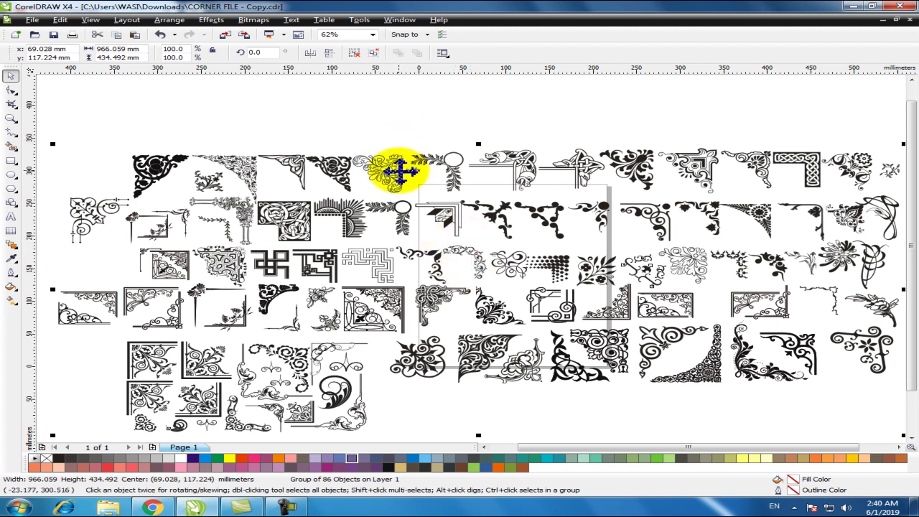
click(724, 136)
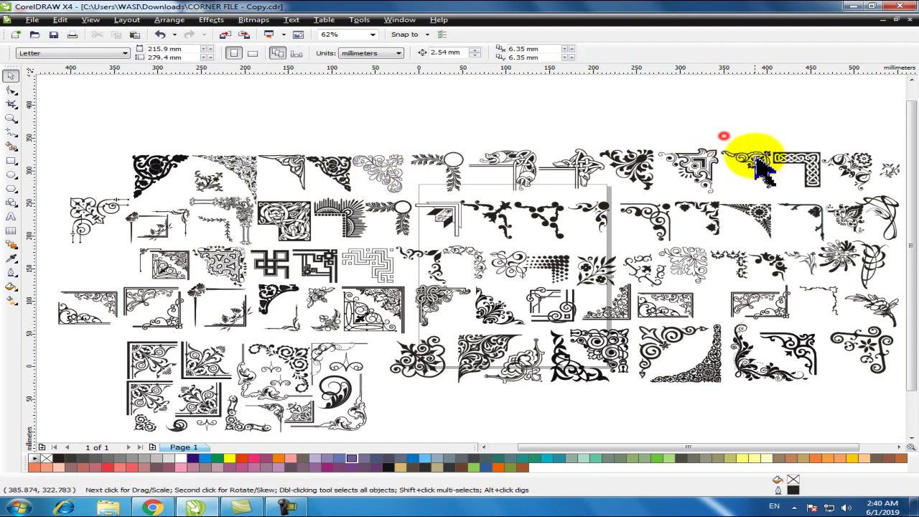
click(757, 160)
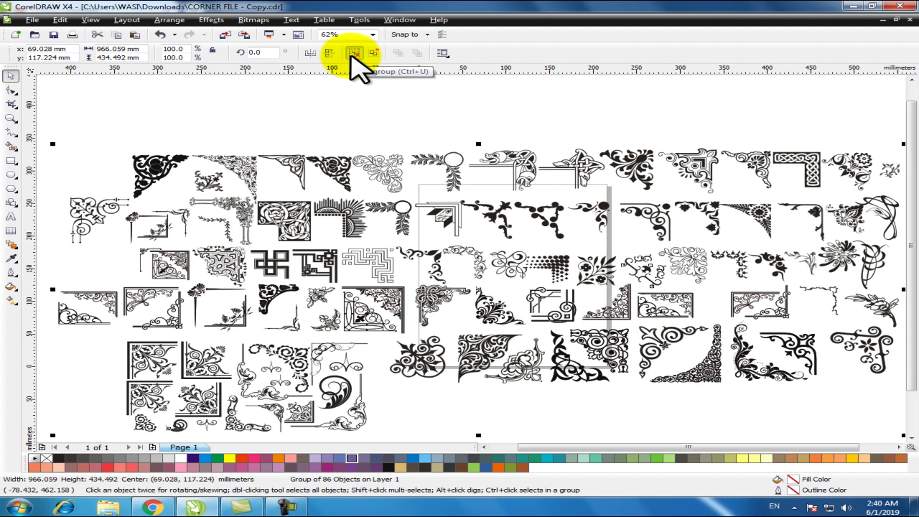
click(354, 53)
Try moving the thick knotwork corner from the second row to the empty area above the collection, and undo the move
click(282, 218)
drag(283, 217, 277, 110)
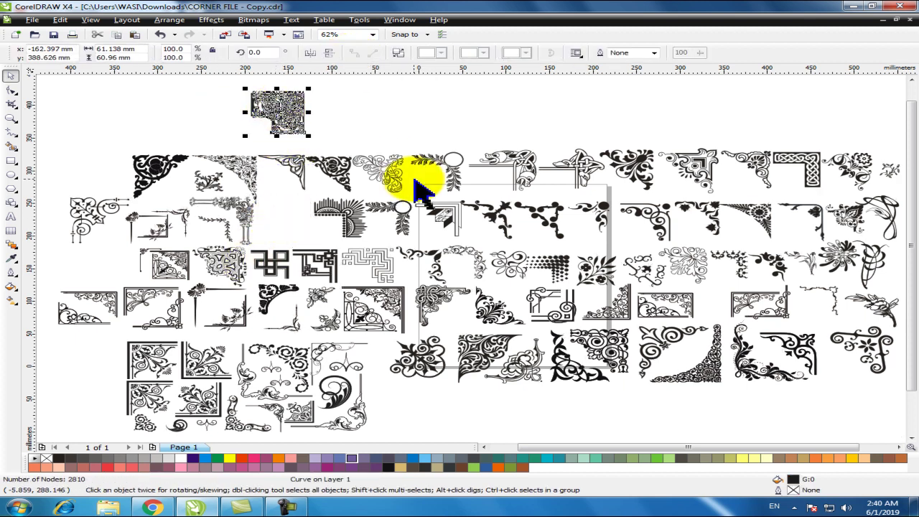
key(ctrl+z)
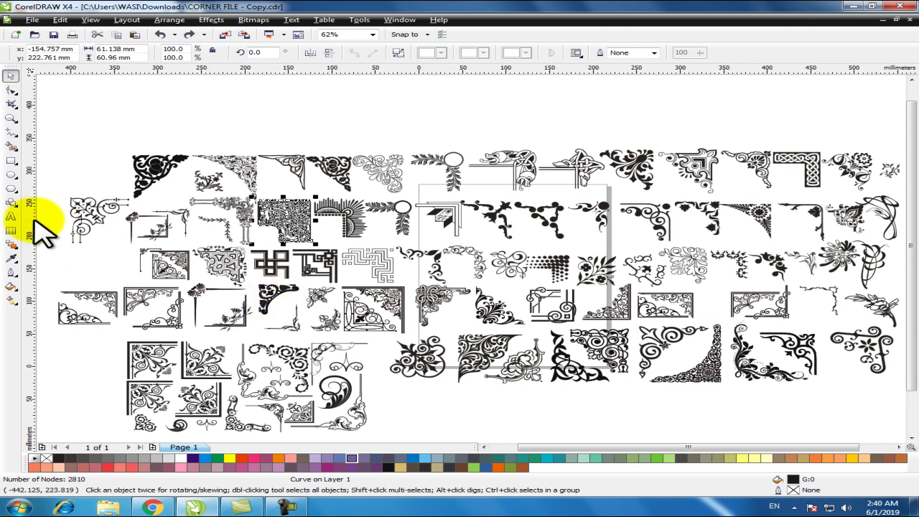
Select and copy the leafy scroll corner at the far left of the second row and the filigree corner in the fourth row
click(84, 206)
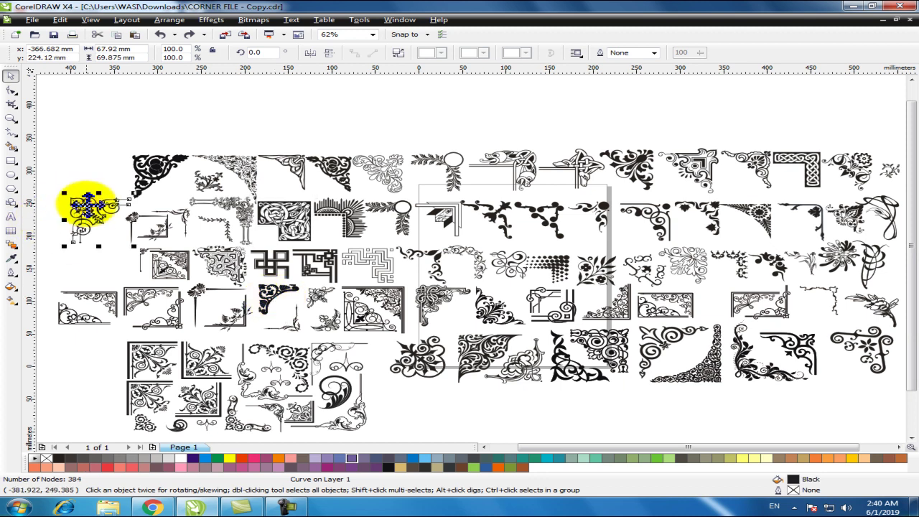
ctrl+click(395, 300)
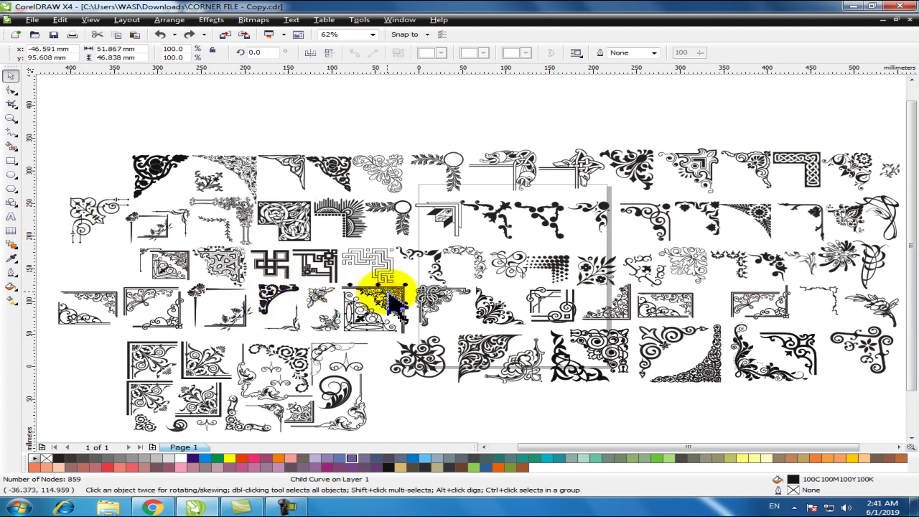
click(98, 206)
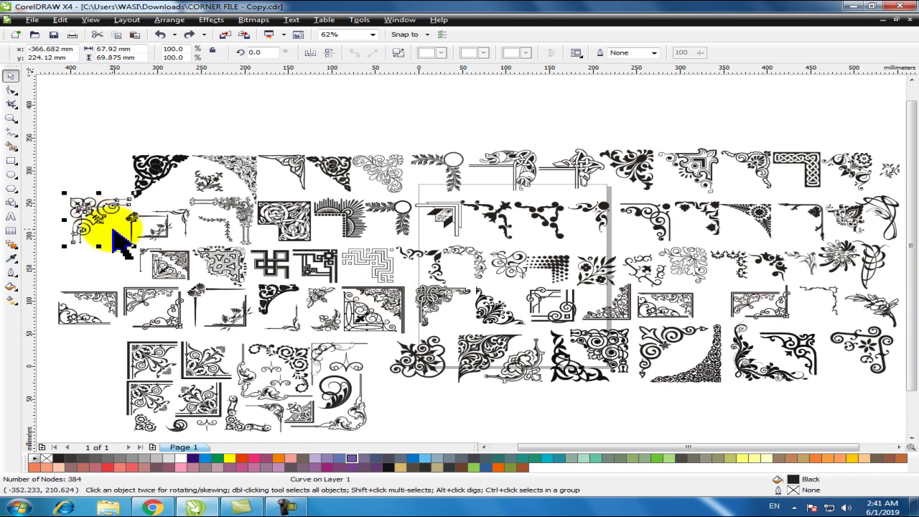
ctrl+click(395, 302)
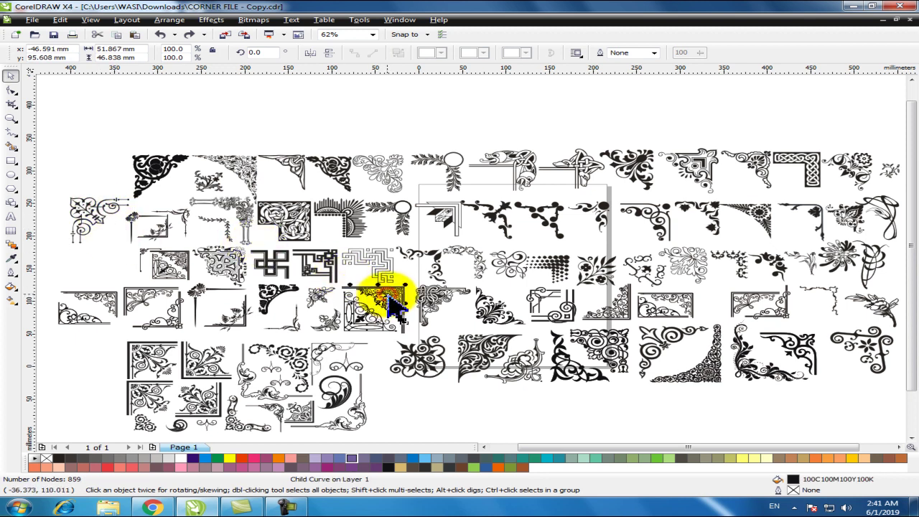
click(87, 210)
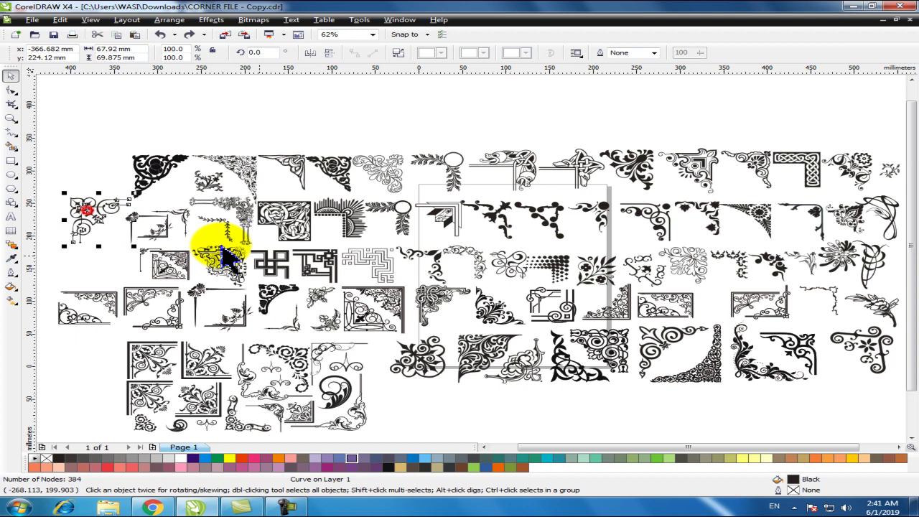
shift+click(388, 296)
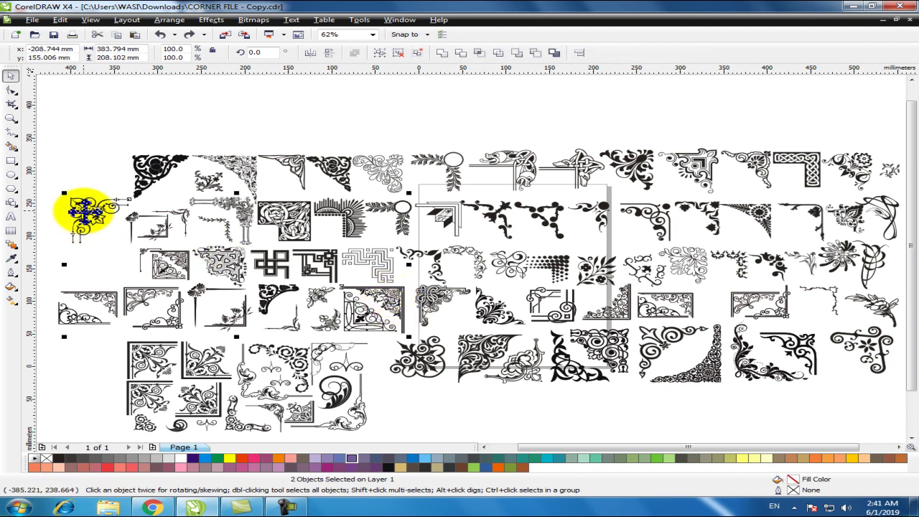
click(371, 309)
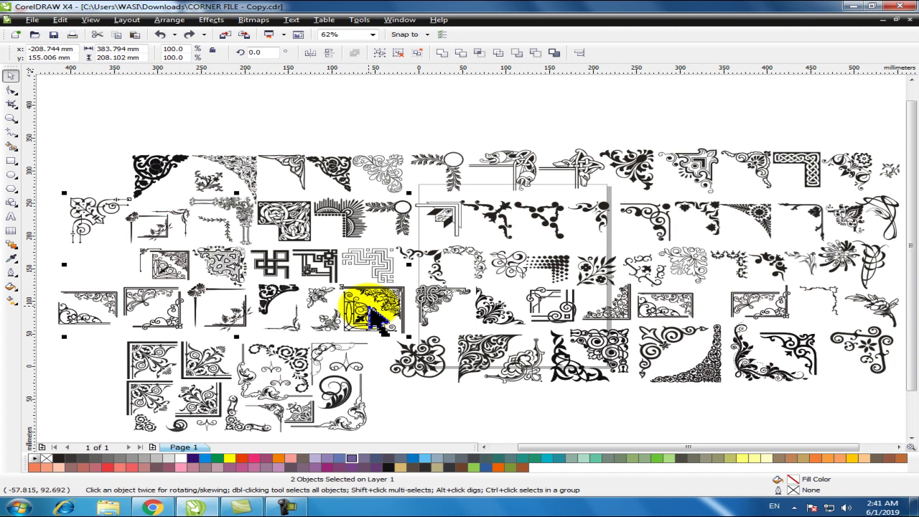
Create a new document and paste the two copied corner ornaments into it
key(ctrl+n)
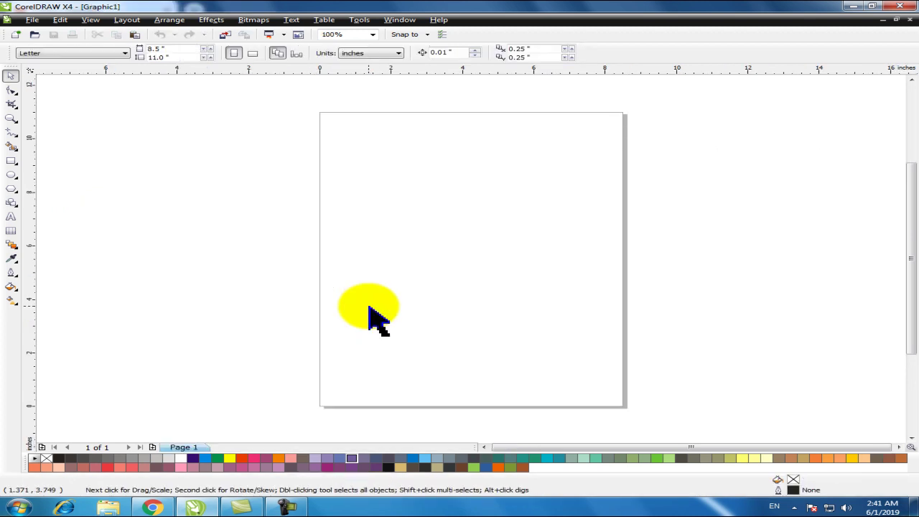
key(ctrl+v)
key(F3)
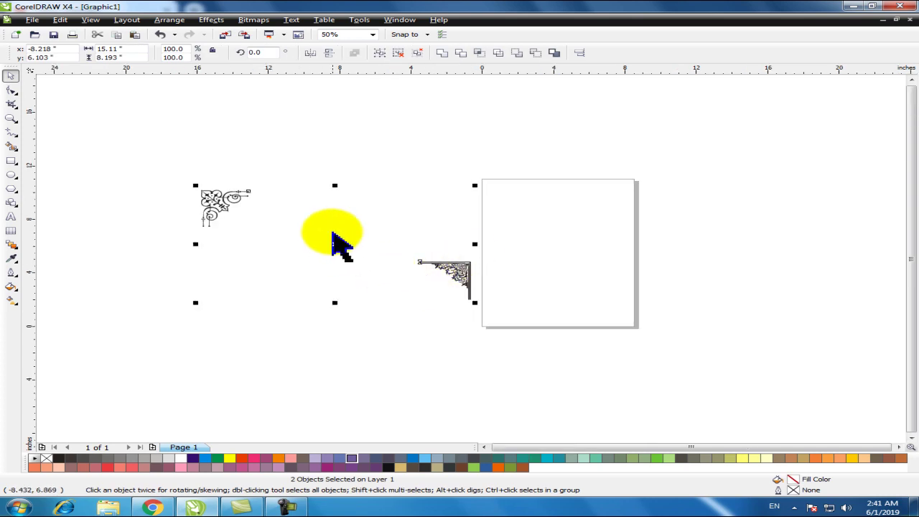
Move the two pasted corner ornaments closer together in the empty area outside the page
click(334, 245)
drag(216, 195, 306, 176)
drag(434, 262, 294, 248)
Draw a rectangle near the middle of the page and set its size to 5 by 7 inches
scroll(544, 263, up, 1)
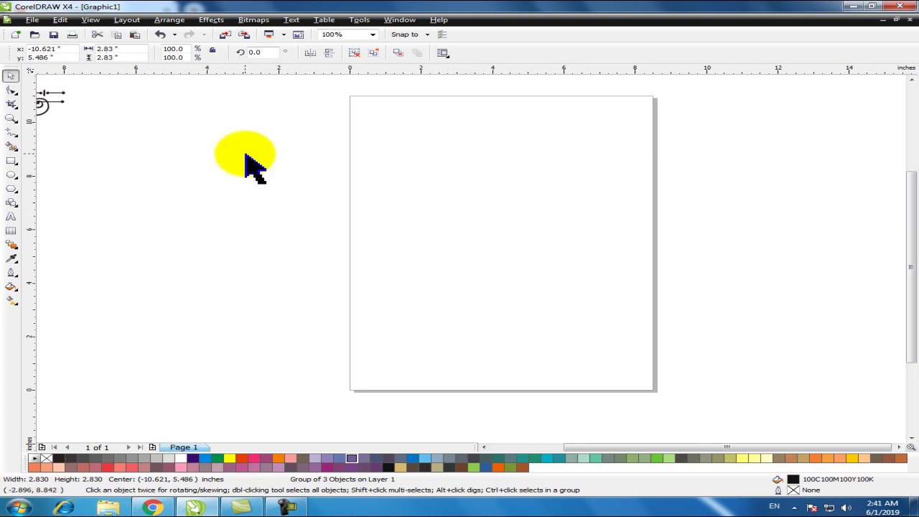
click(11, 161)
drag(403, 141, 611, 327)
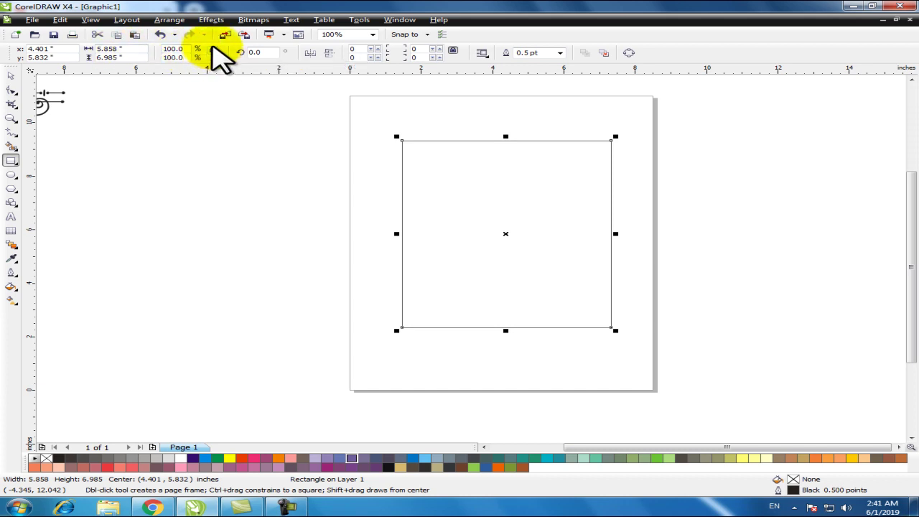
click(143, 49)
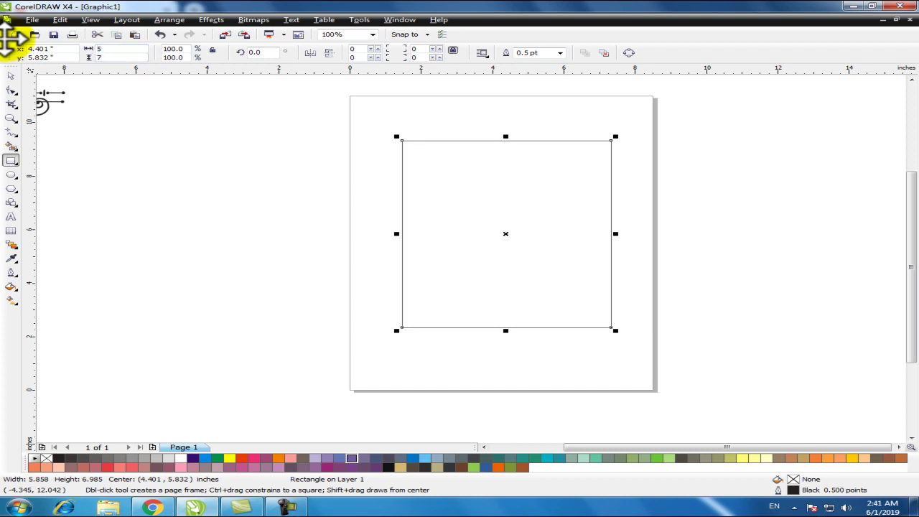
key(Return)
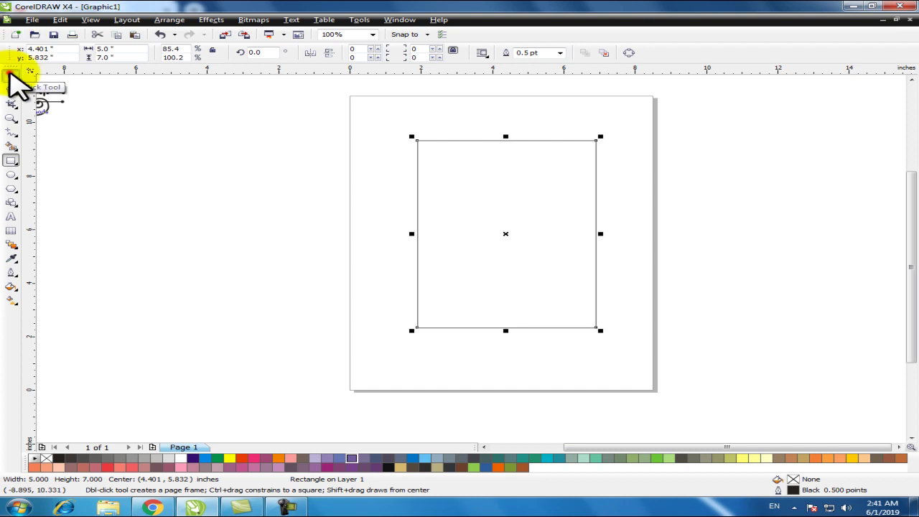
click(10, 75)
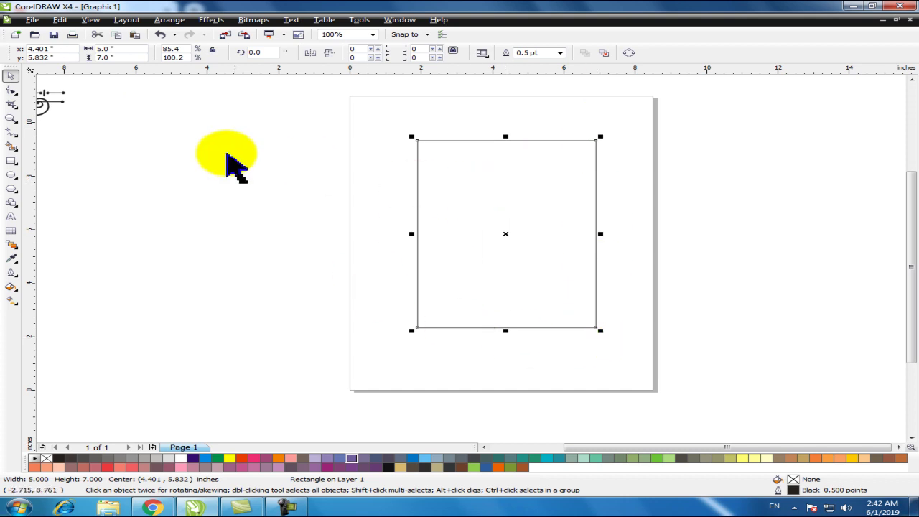
Move the leafy scroll corner across the page's left edge, just beside the rectangle
key(F3)
drag(436, 261, 594, 280)
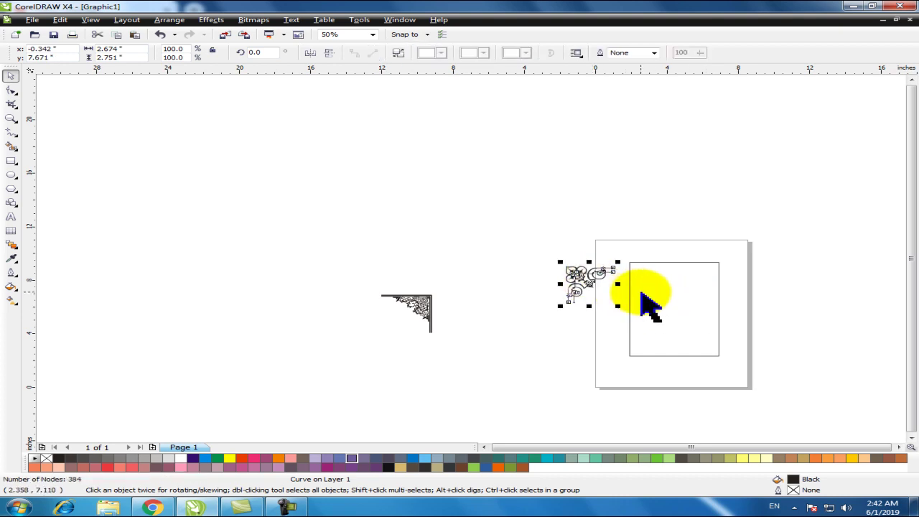
scroll(632, 300, up, 1)
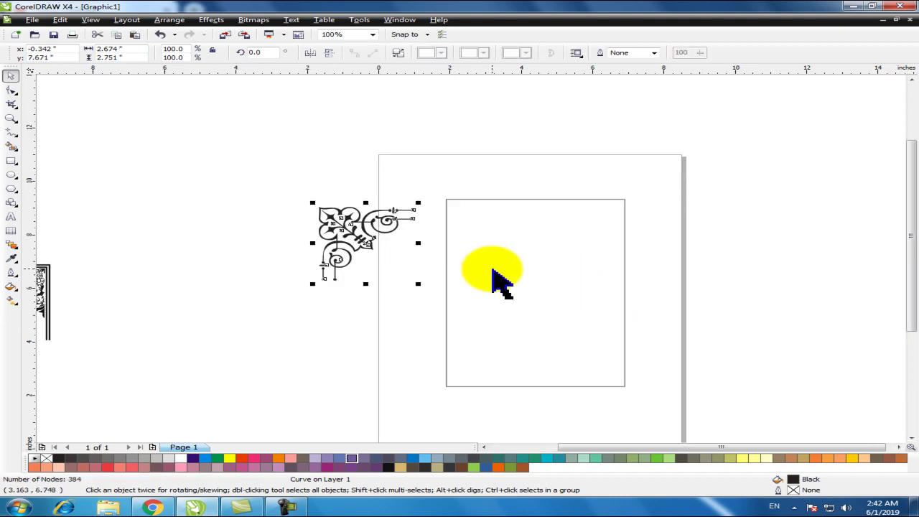
scroll(493, 272, up, 1)
scroll(478, 248, down, 1)
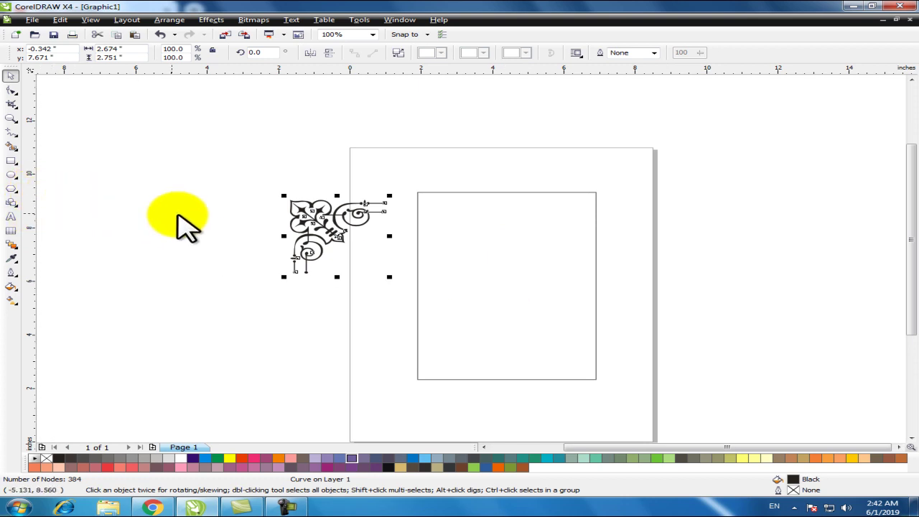
Add a vertical guideline through the page and set its horizontal position to 4.25 inches
click(460, 263)
click(537, 283)
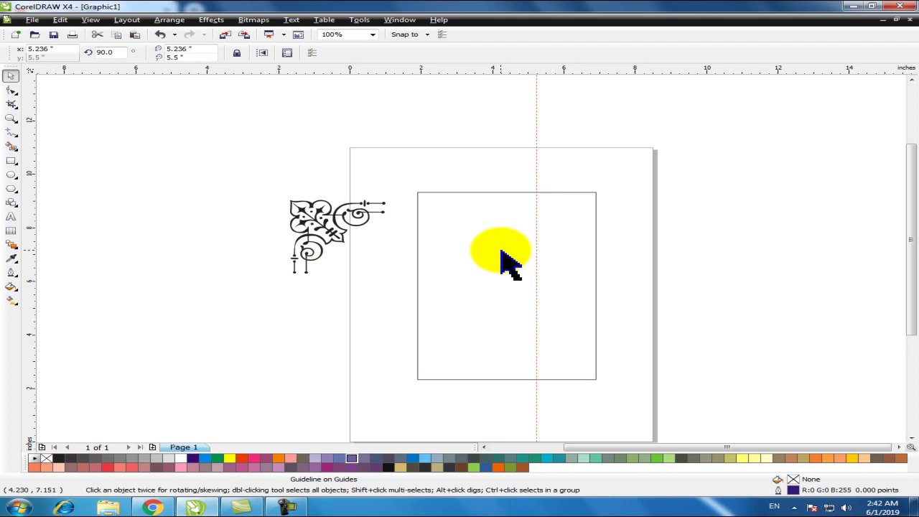
text(4.25)
key(Return)
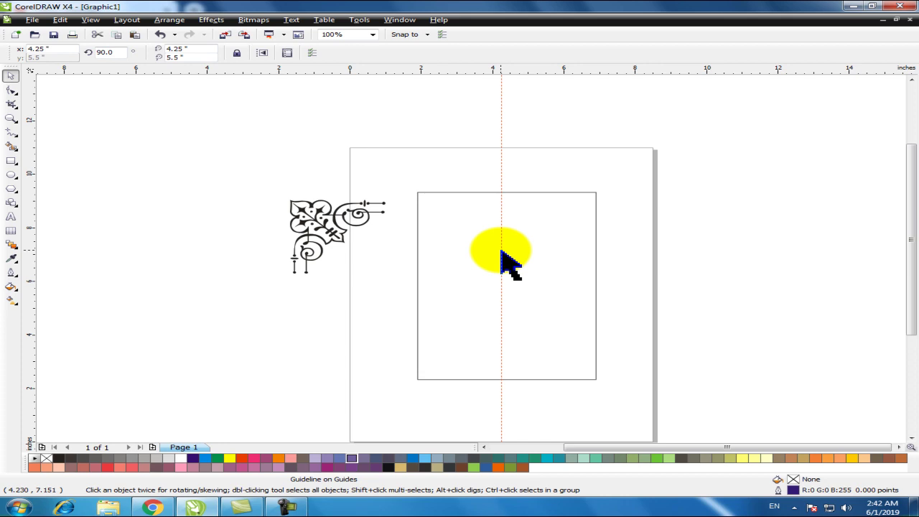
Center the rectangle on the page and add a horizontal guideline centered on the page at 5.5 inches
click(551, 195)
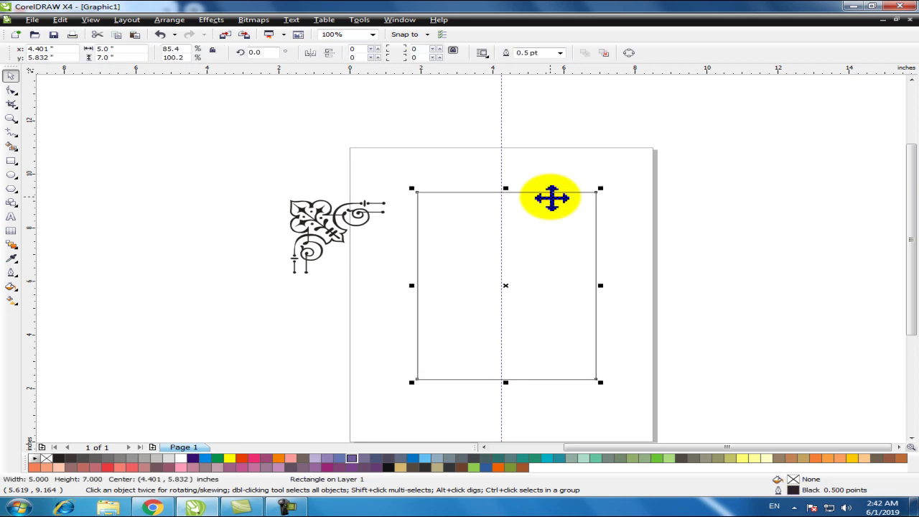
key(p)
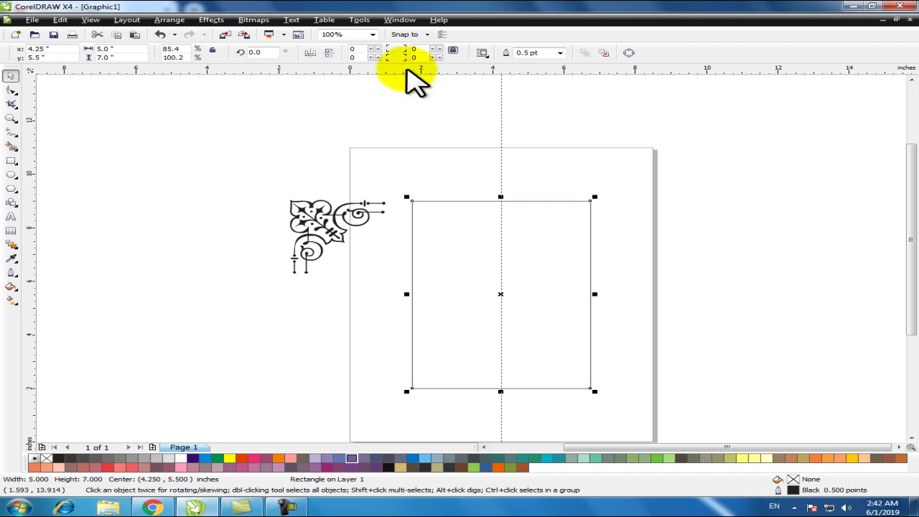
drag(407, 70, 421, 276)
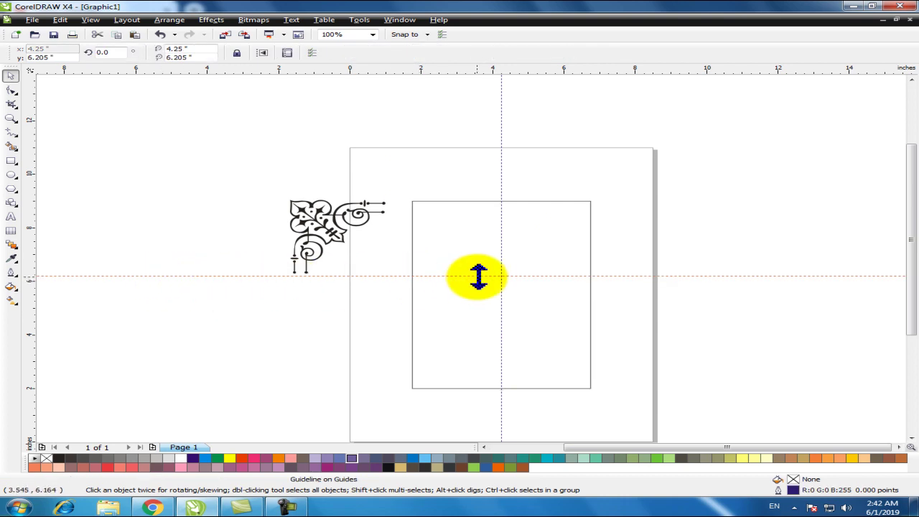
key(p)
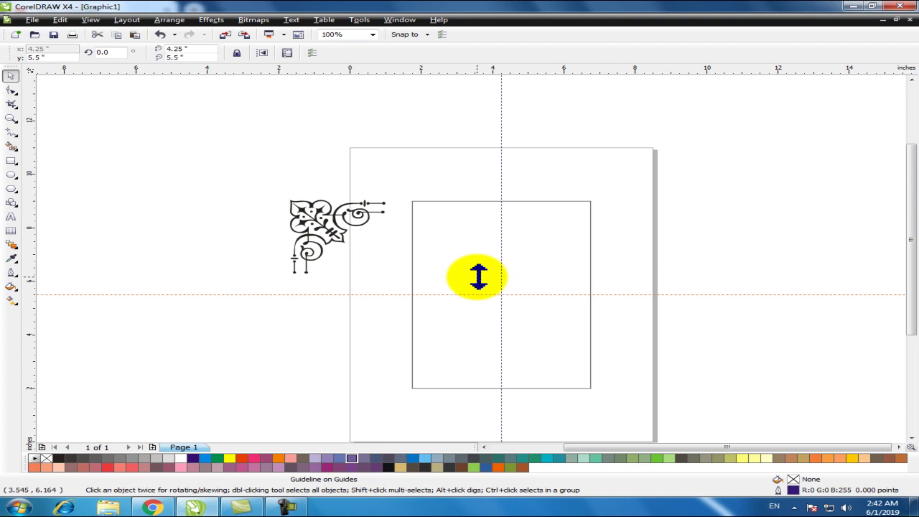
Move the corner ornament inside the rectangle's upper-left corner and scale it down to about 0.67 inch wide
drag(321, 233, 444, 235)
scroll(446, 237, up, 2)
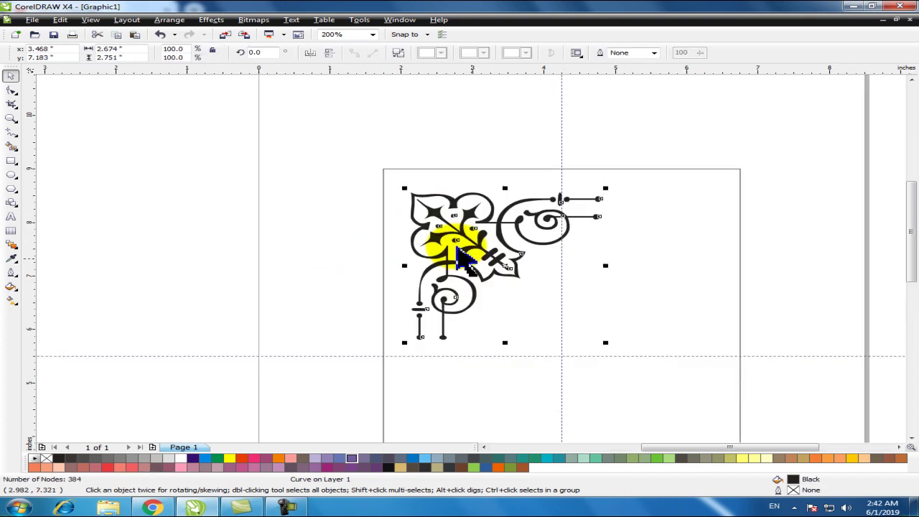
drag(605, 343, 460, 230)
click(71, 204)
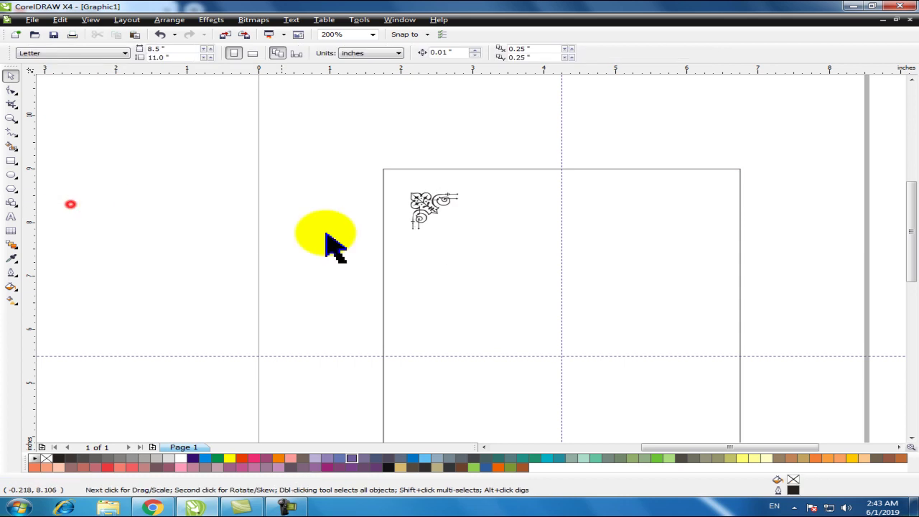
scroll(423, 255, up, 1)
scroll(478, 198, down, 1)
scroll(493, 266, up, 1)
drag(441, 252, 421, 242)
key(ctrl+z)
Align the corner ornament to the top and left edges of the rectangle
click(438, 237)
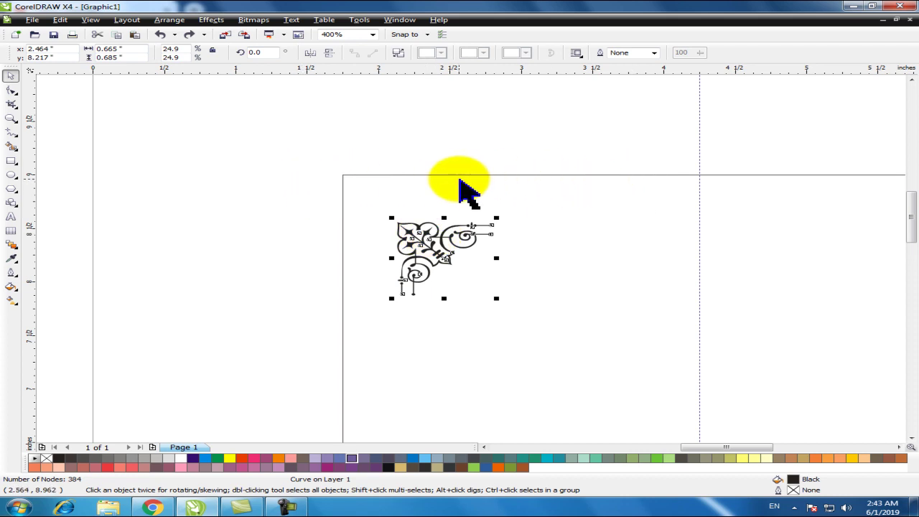
shift+click(554, 196)
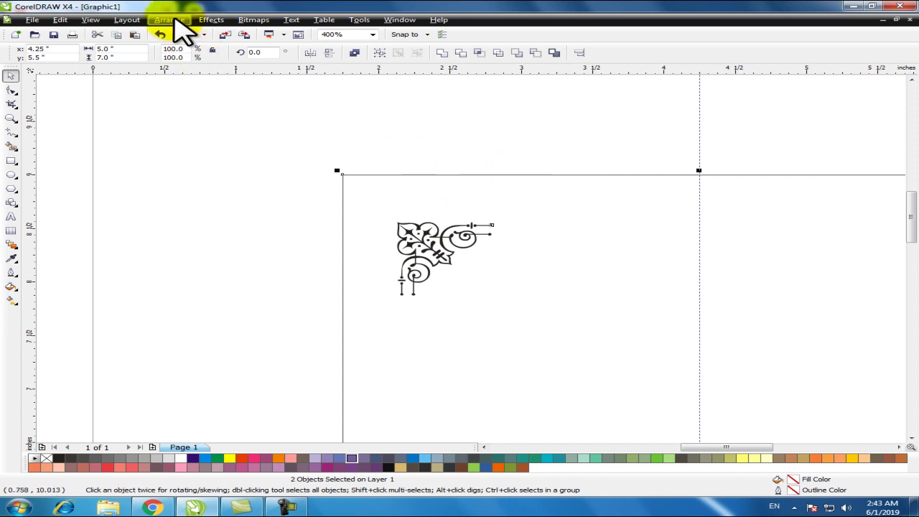
click(171, 20)
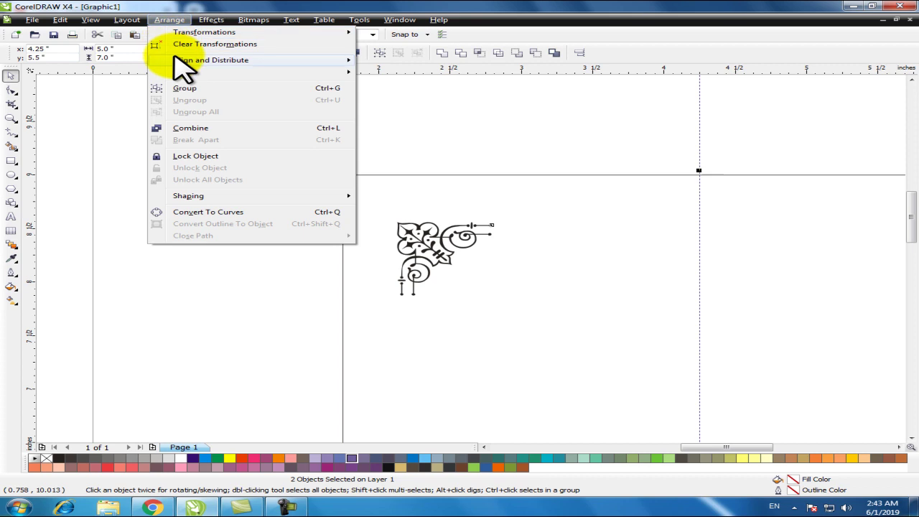
mouse_move(172, 61)
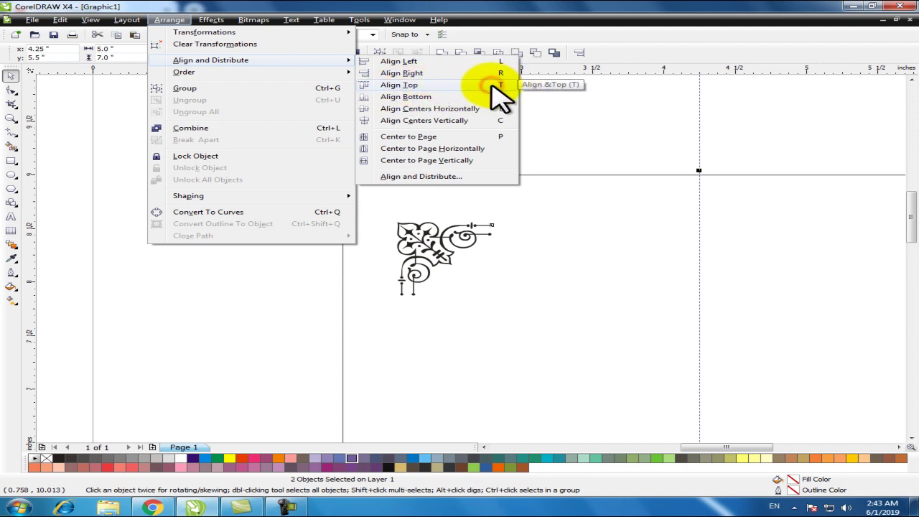
click(500, 95)
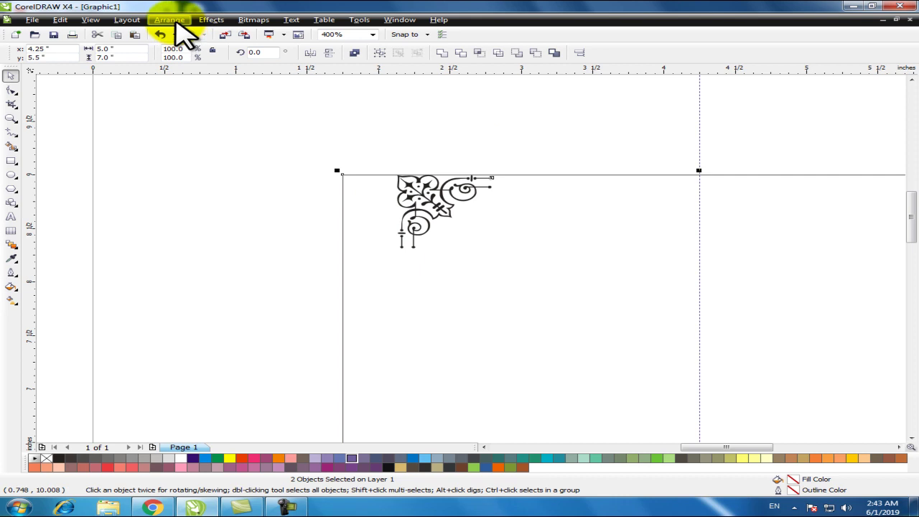
click(173, 20)
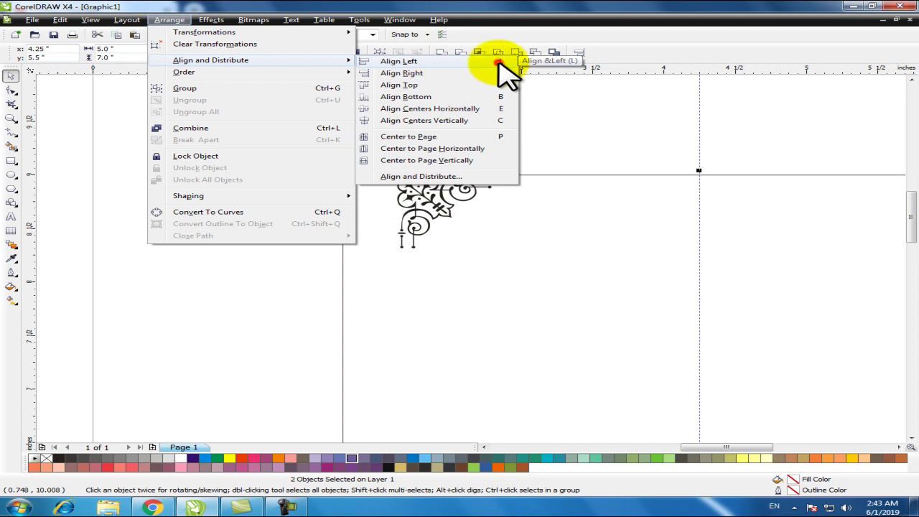
click(500, 62)
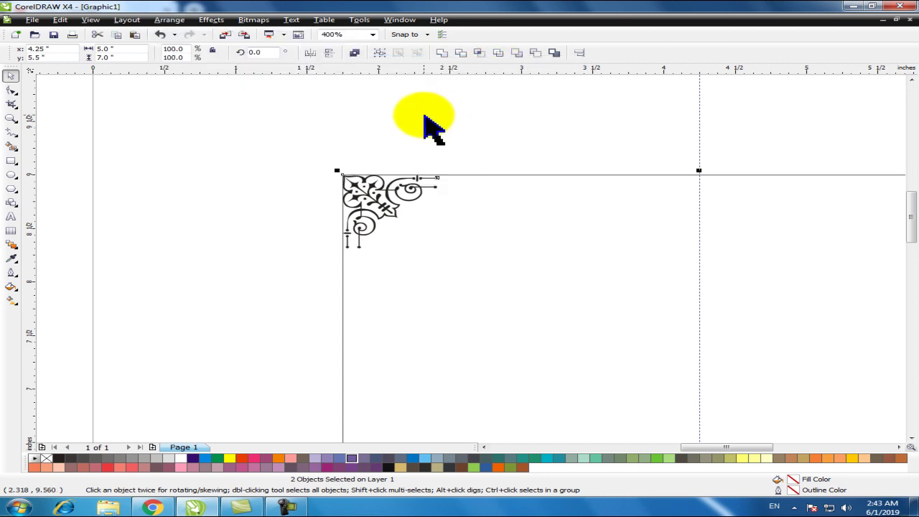
click(393, 147)
Enlarge the corner ornament proportionally to about 0.9 inch wide, keeping it anchored in the rectangle's upper-left corner
scroll(445, 248, down, 3)
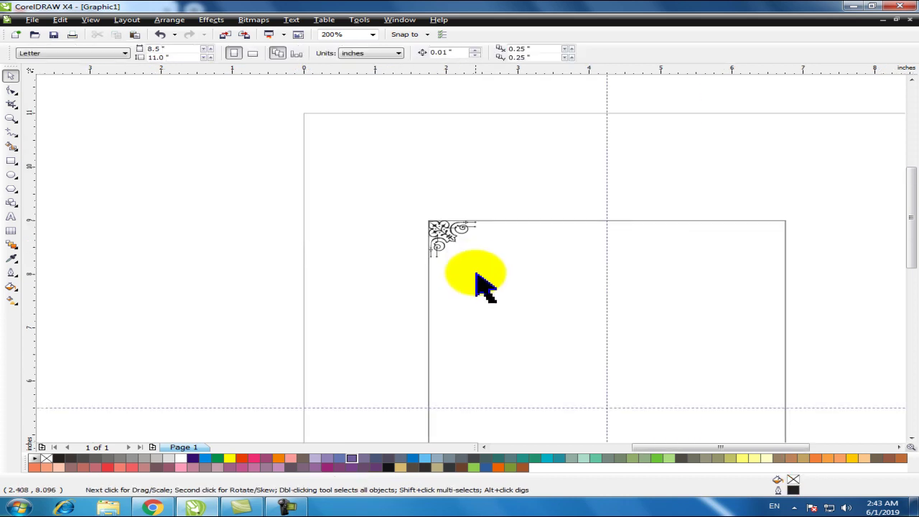
scroll(488, 276, down, 2)
scroll(489, 276, up, 3)
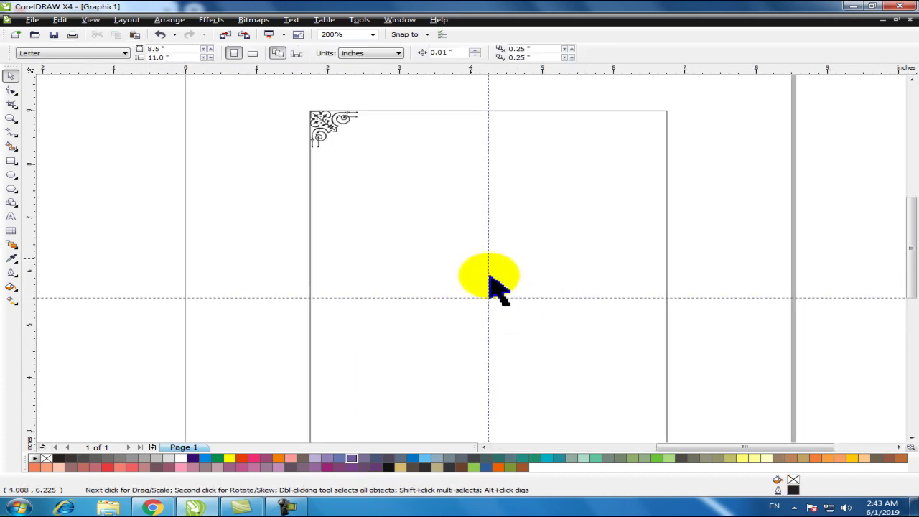
click(333, 127)
scroll(357, 141, up, 2)
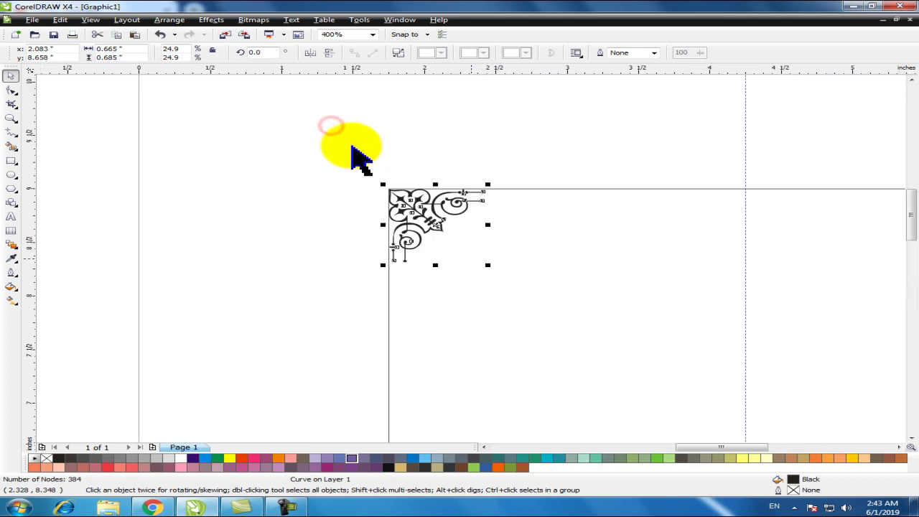
drag(488, 268, 546, 301)
click(314, 265)
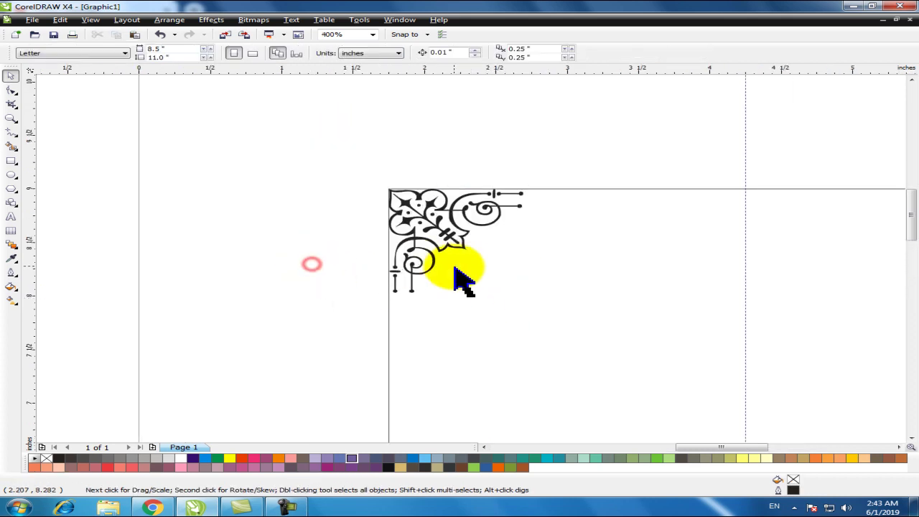
Draw a straight horizontal Freehand line about 1.565 inches long from the ornament's upper end dot to the vertical guideline
click(14, 137)
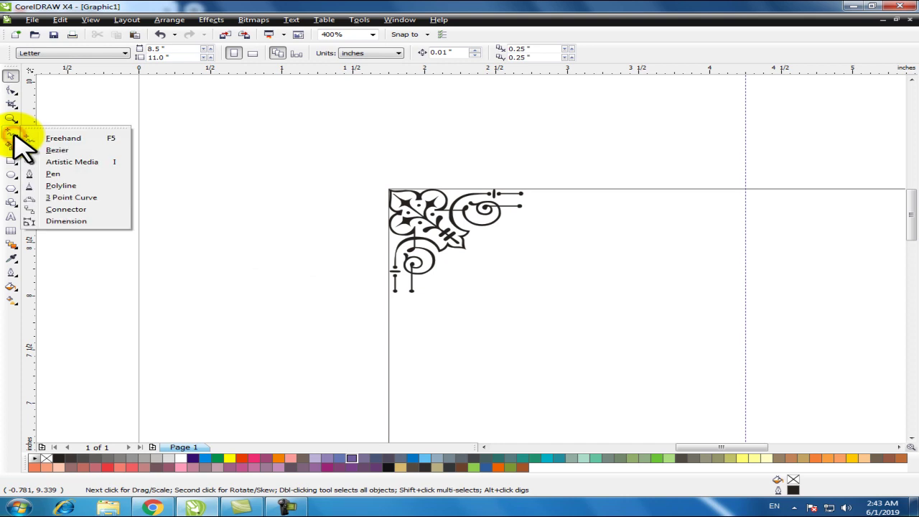
click(71, 138)
scroll(564, 240, up, 2)
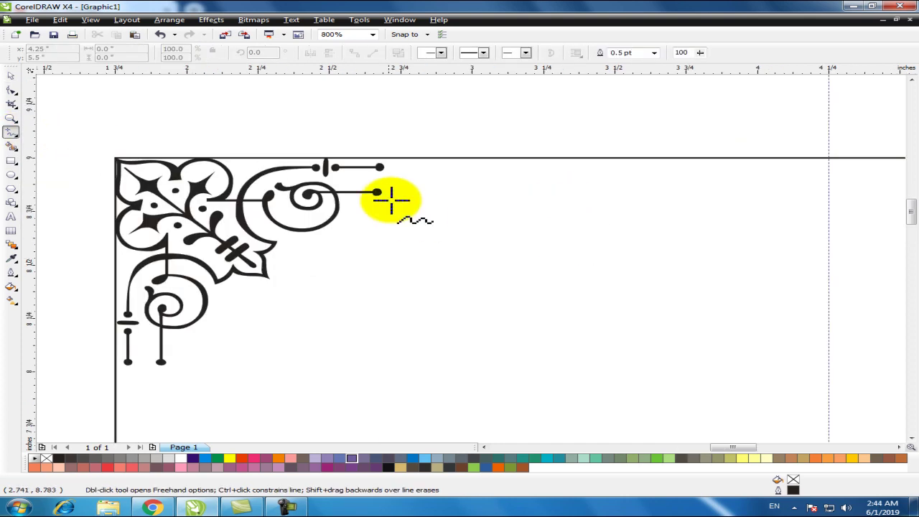
click(379, 167)
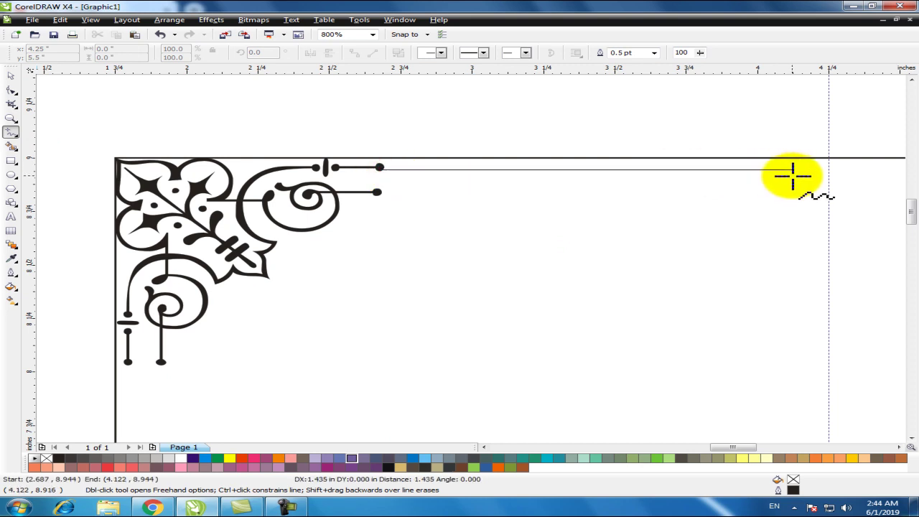
click(831, 169)
click(12, 75)
click(467, 112)
Move the new line level with the ornament's upper stem and set its outline width to 0.7 pt
scroll(410, 257, up, 4)
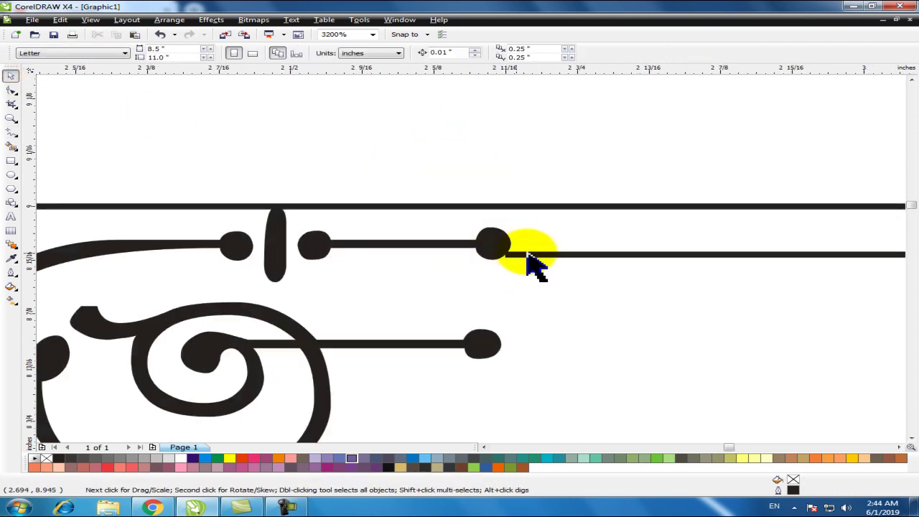
drag(527, 254, 526, 252)
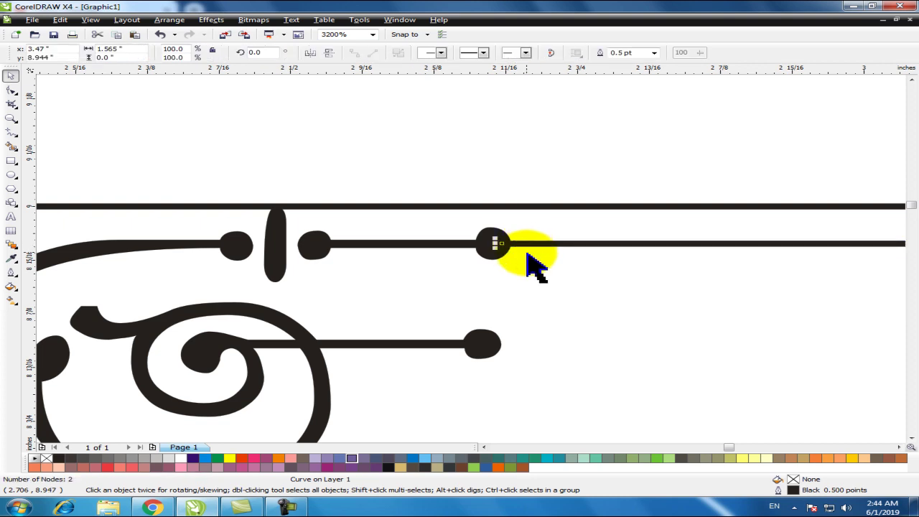
scroll(531, 258, down, 4)
scroll(697, 241, up, 2)
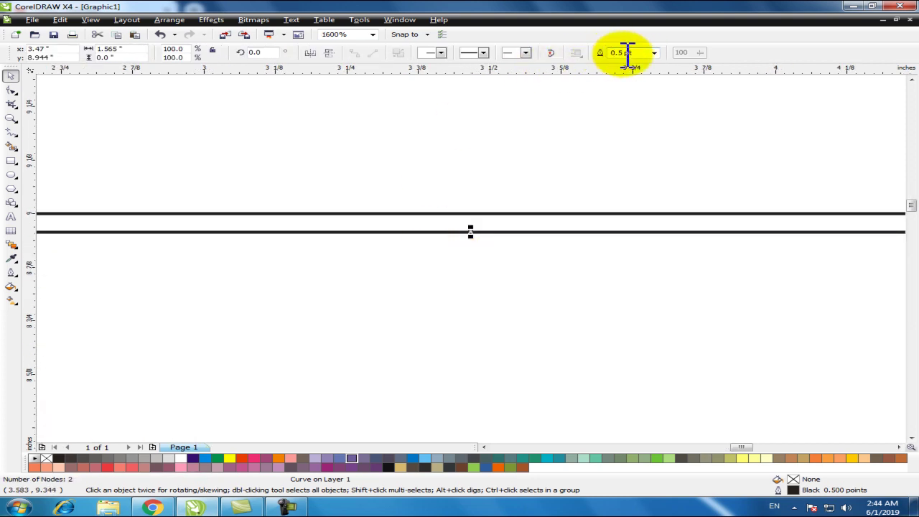
click(643, 53)
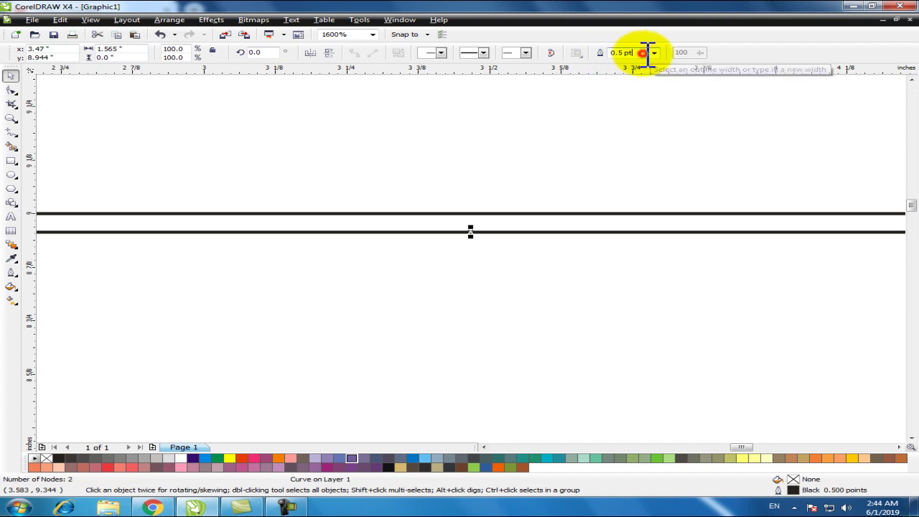
double_click(643, 53)
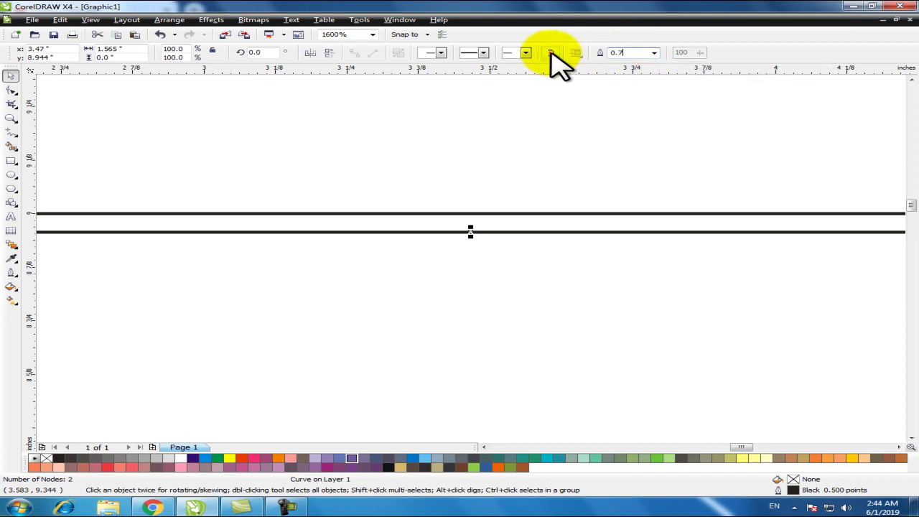
click(551, 52)
Duplicate the horizontal line downward so the copy continues the ornament's lower stem toward the vertical guideline
scroll(472, 266, down, 2)
scroll(498, 270, up, 1)
scroll(506, 237, up, 4)
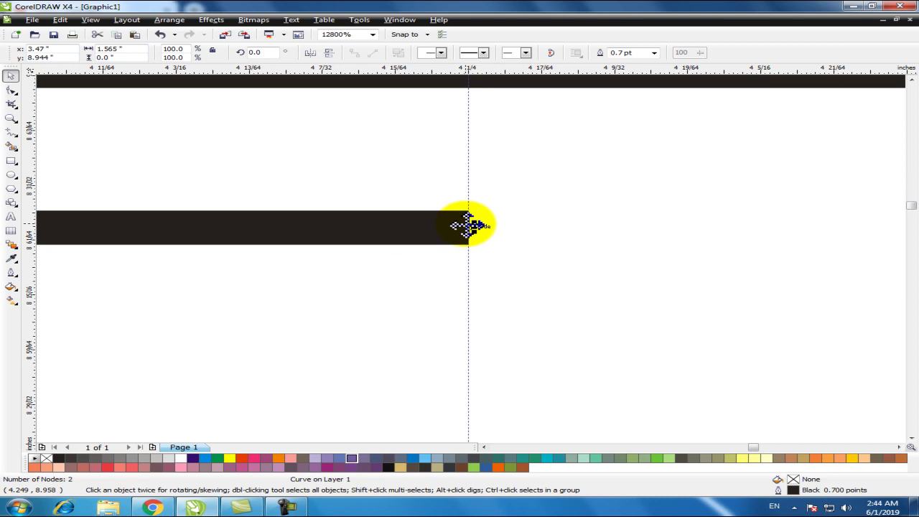
scroll(468, 225, down, 5)
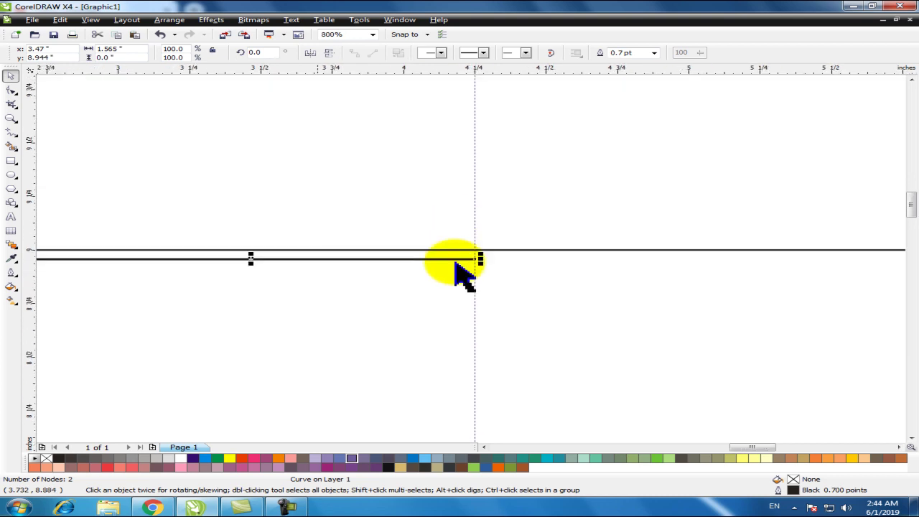
scroll(349, 277, up, 2)
click(413, 131)
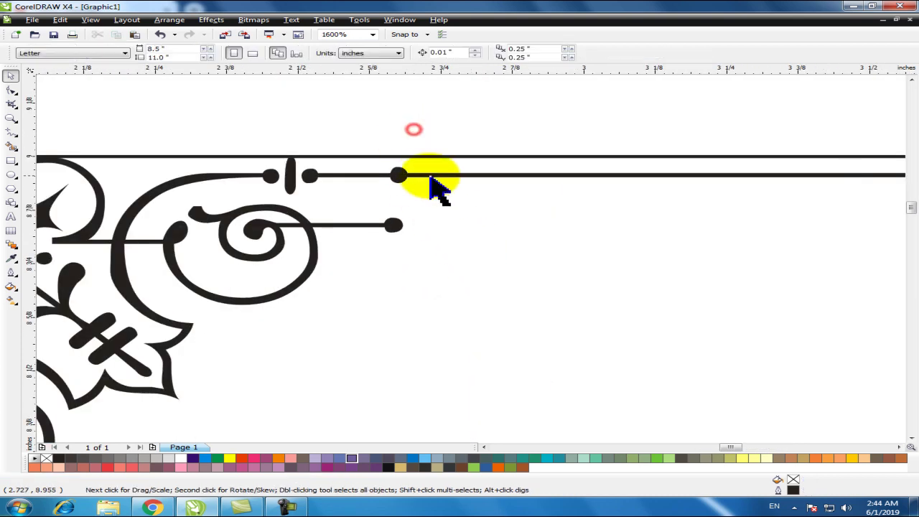
click(508, 175)
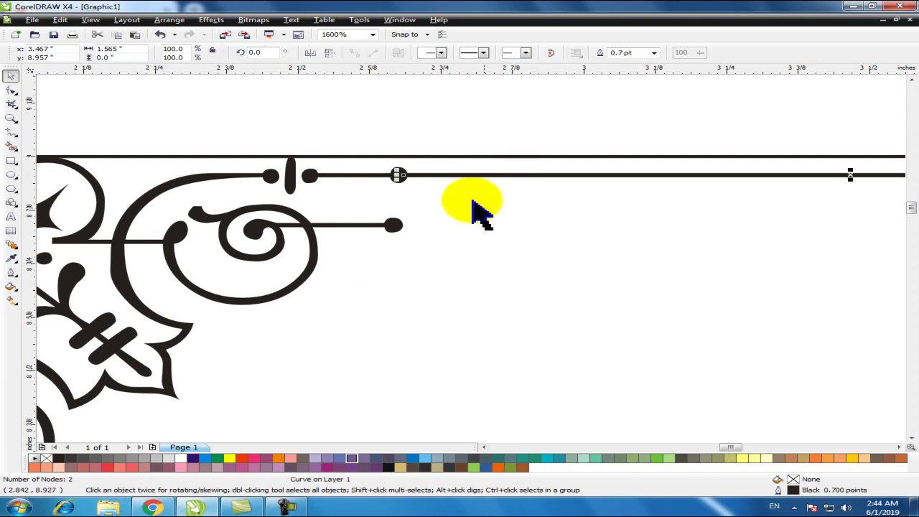
scroll(452, 240, up, 3)
scroll(481, 268, down, 5)
scroll(482, 269, up, 3)
scroll(482, 264, up, 2)
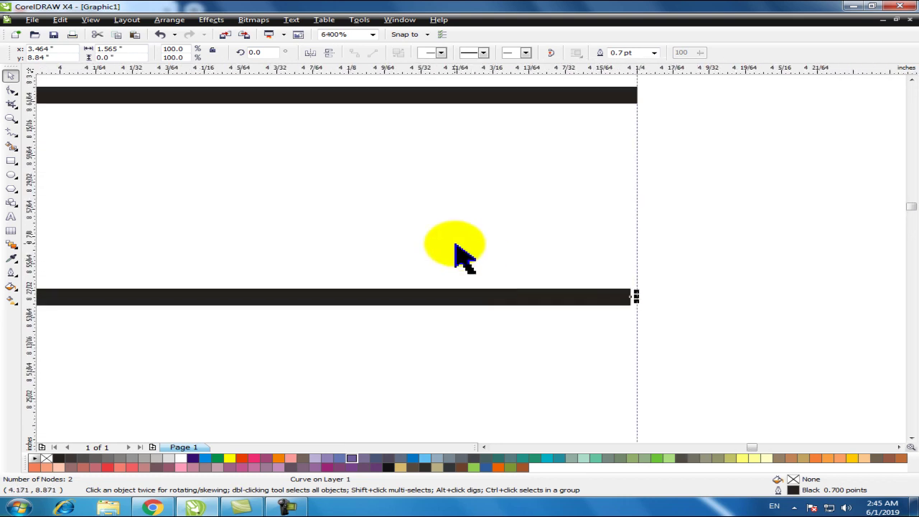
Stretch the inner end of the lower line toward the vertical guideline, to a length of about 1.568 inches
scroll(630, 292, up, 4)
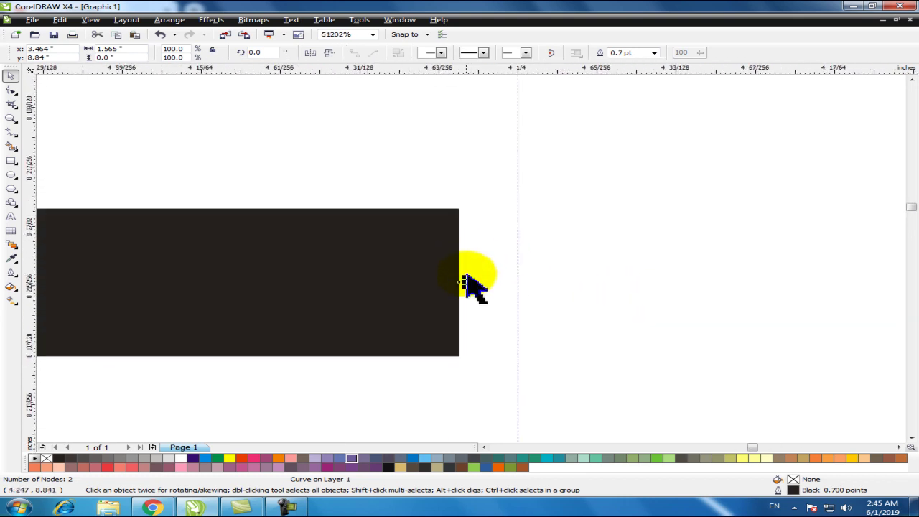
drag(465, 280, 522, 281)
scroll(512, 284, up, 2)
drag(447, 271, 466, 269)
scroll(513, 267, down, 2)
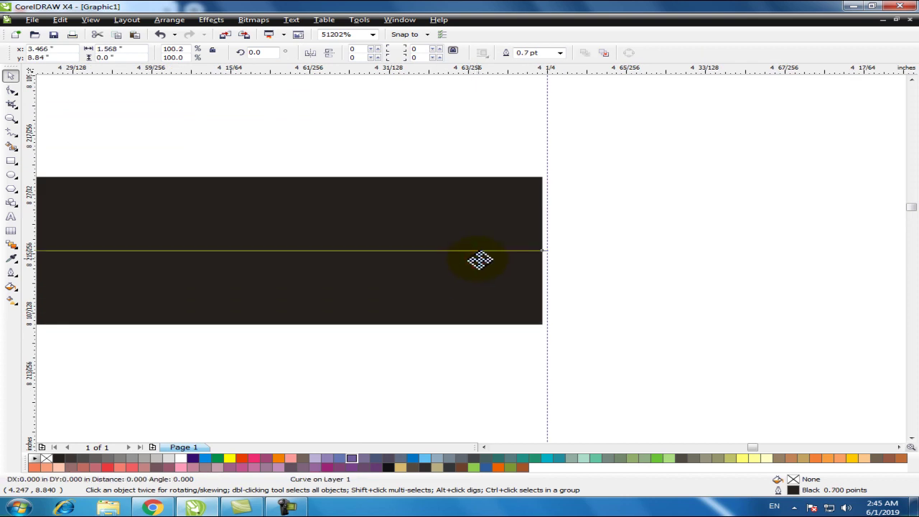
Undo the last small shift of the lower line and turn on snapping to guidelines
drag(480, 260, 480, 260)
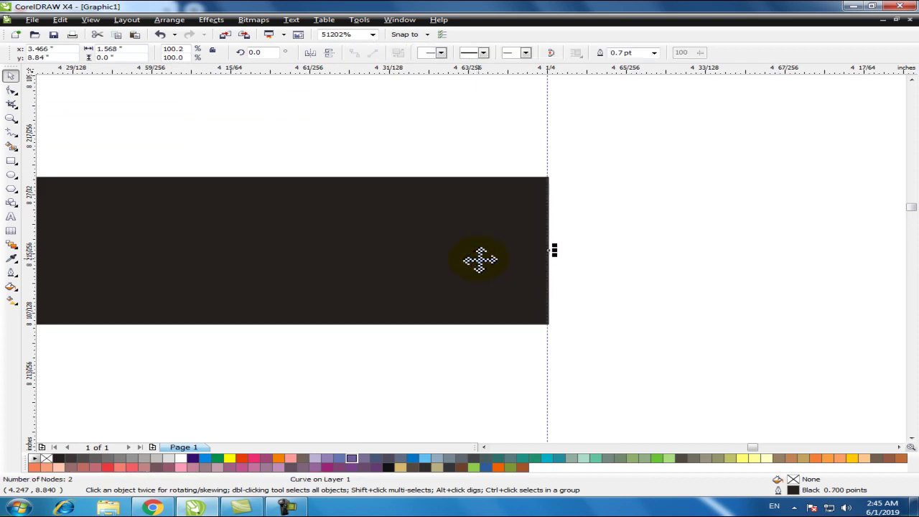
key(ctrl+z)
click(91, 20)
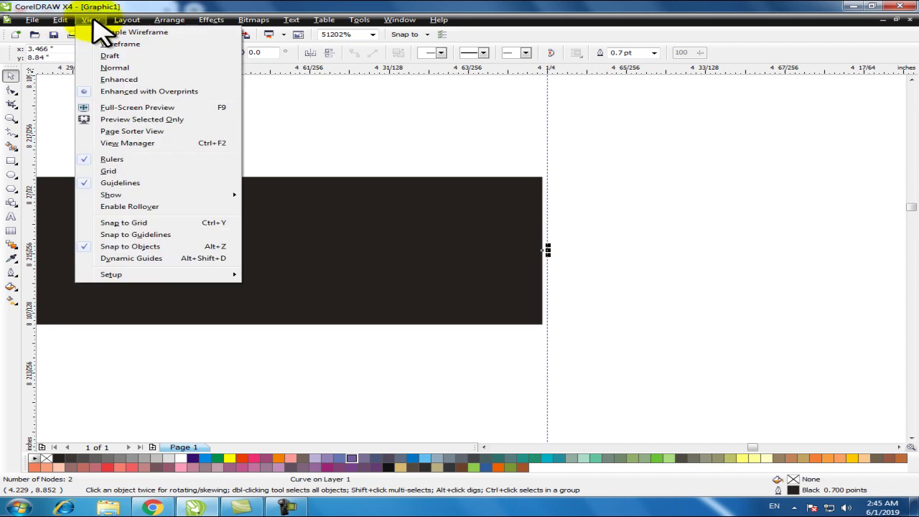
click(139, 234)
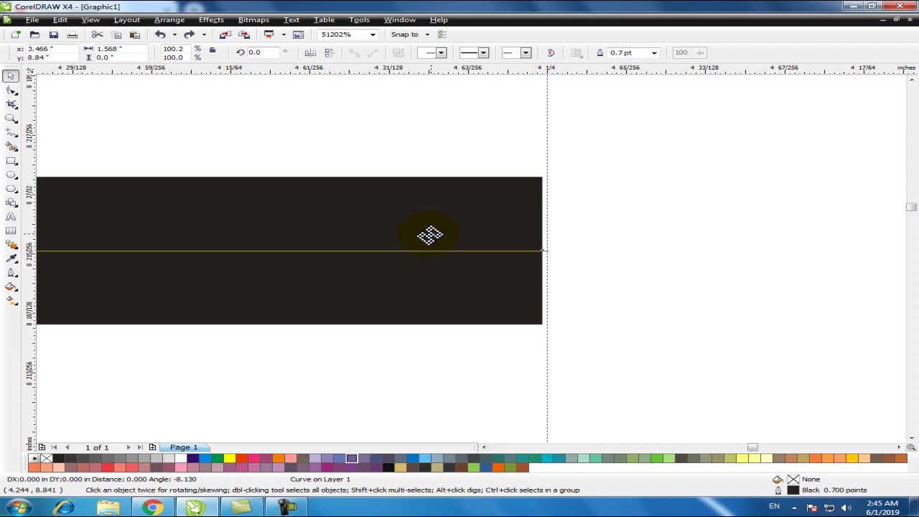
Extend the lower horizontal line so its inner end snaps to the vertical guideline
drag(430, 236, 430, 236)
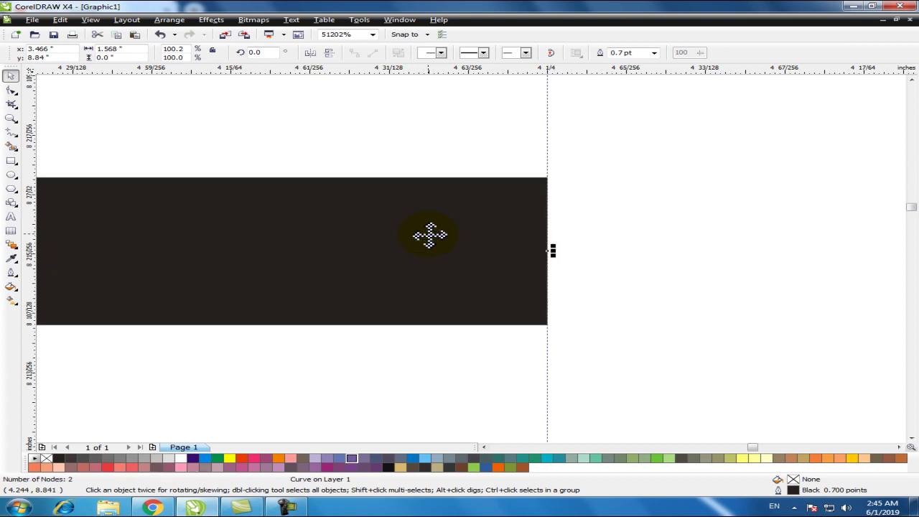
scroll(430, 236, down, 6)
scroll(420, 262, up, 1)
scroll(160, 263, up, 1)
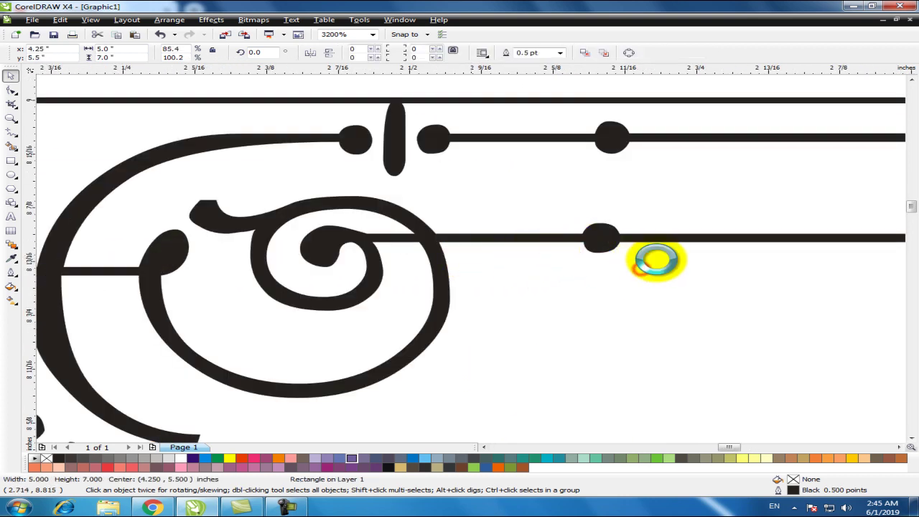
scroll(655, 258, down, 3)
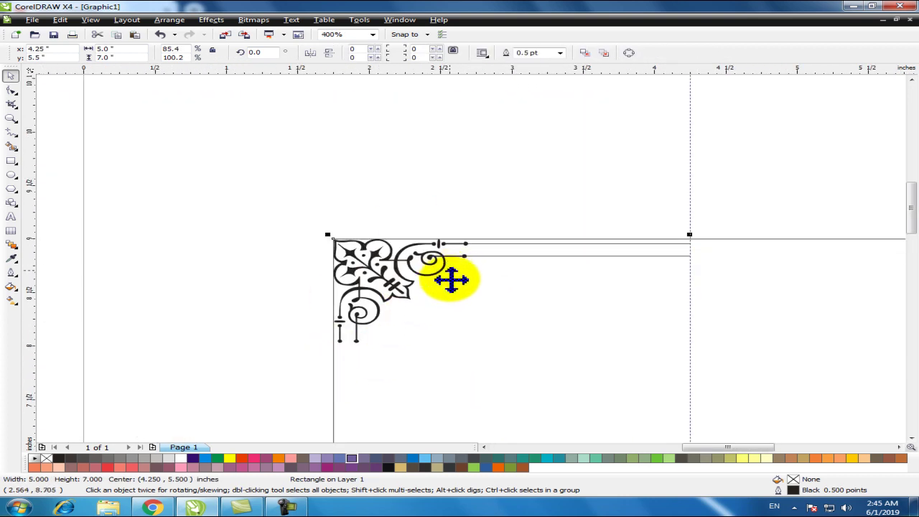
scroll(459, 276, down, 1)
scroll(503, 216, up, 1)
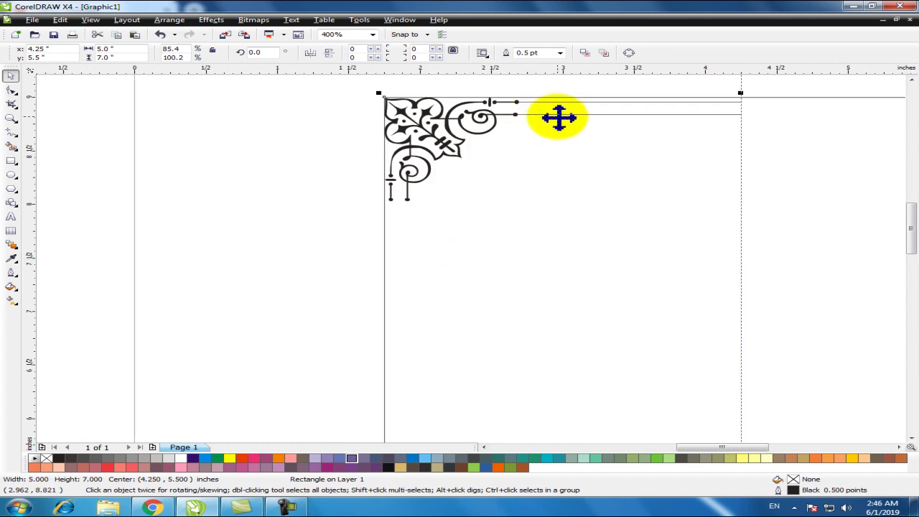
Place a copy of the lower horizontal line in the empty area below the ornament and rotate it 90 degrees
click(558, 113)
drag(558, 113, 484, 221)
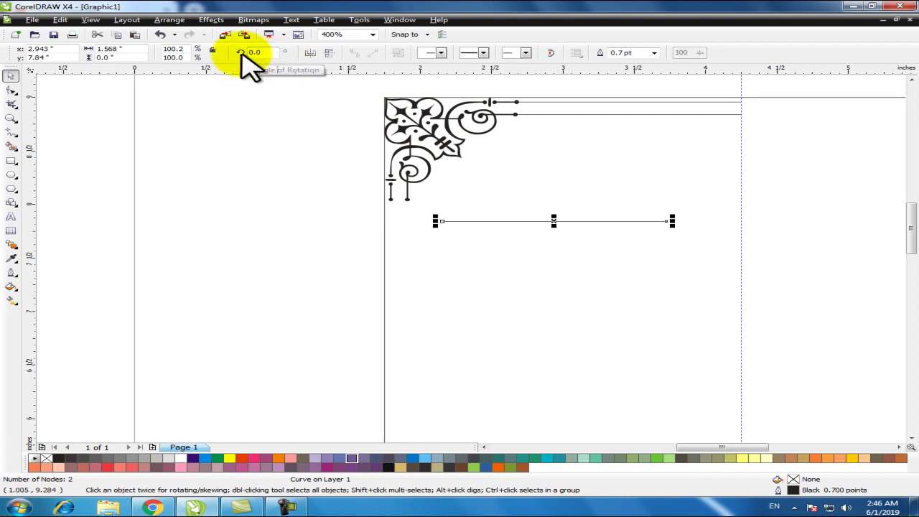
double_click(259, 52)
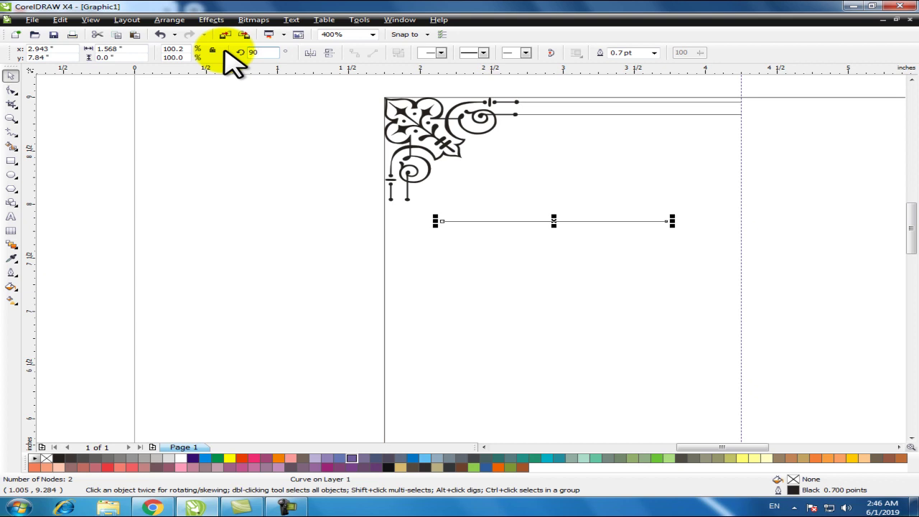
key(Return)
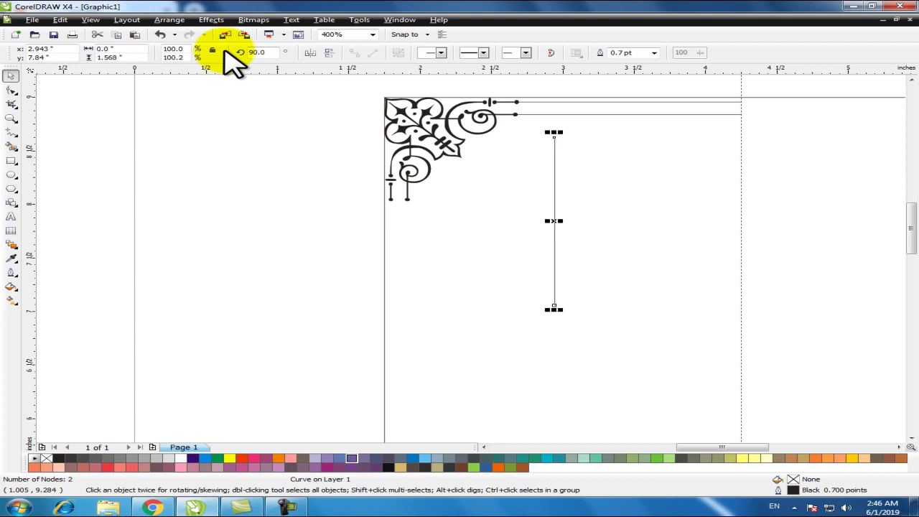
click(158, 183)
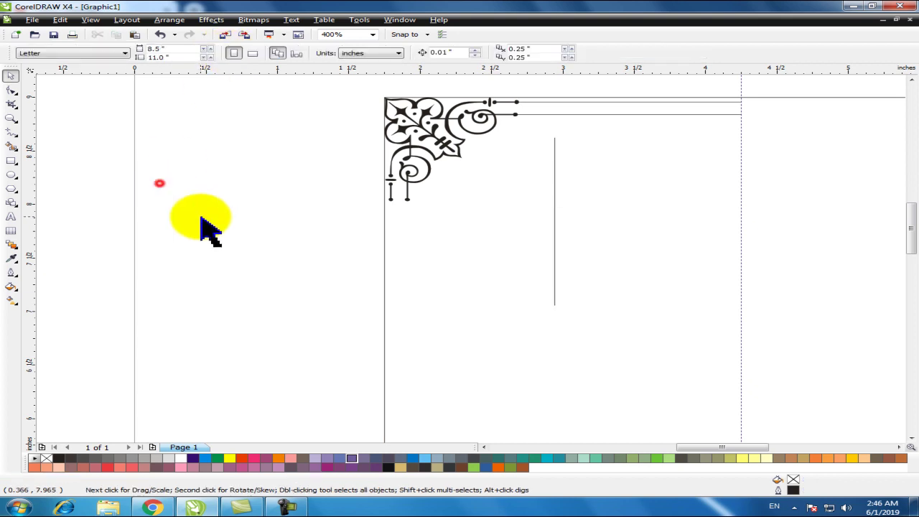
Align the vertical line with the ornament's inner downward stem and stretch it to the horizontal guideline, to a length of about 2.55 inches
click(555, 184)
drag(554, 185, 409, 247)
scroll(513, 236, up, 3)
scroll(526, 240, up, 2)
scroll(473, 298, down, 6)
scroll(457, 302, up, 3)
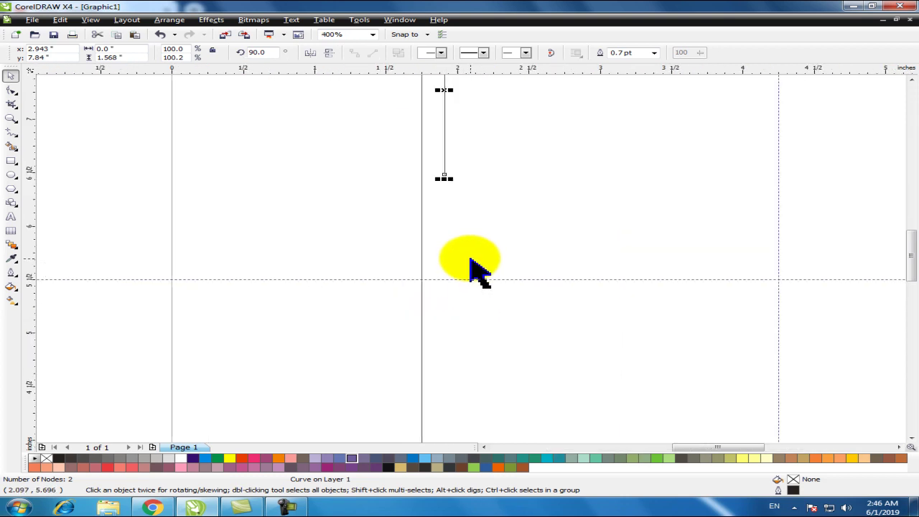
drag(443, 108, 434, 318)
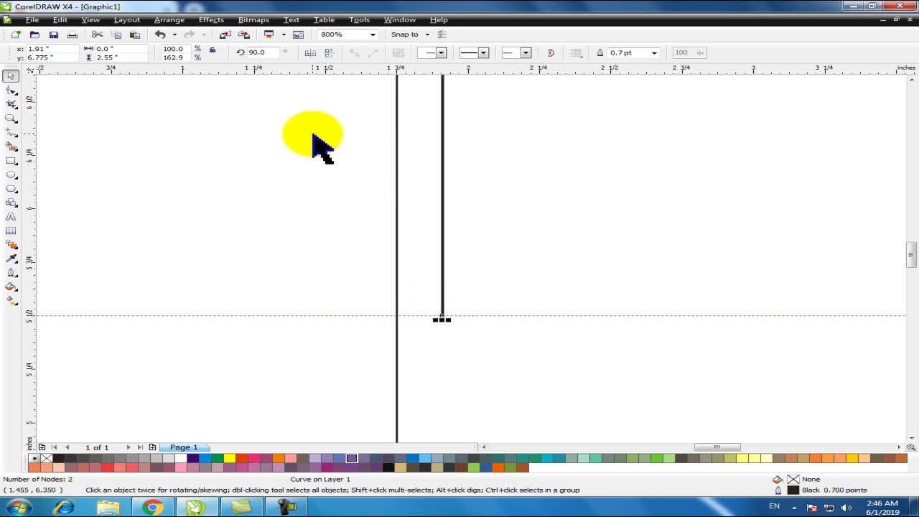
click(312, 135)
Duplicate the vertical line outward so the copy continues the ornament's outer downward stem to the horizontal guideline
scroll(476, 258, up, 3)
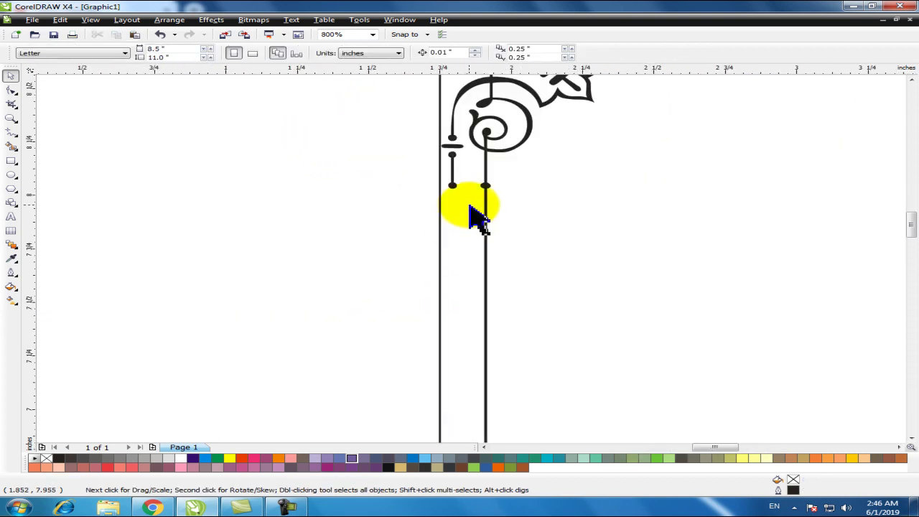
drag(505, 264, 437, 265)
scroll(431, 323, down, 3)
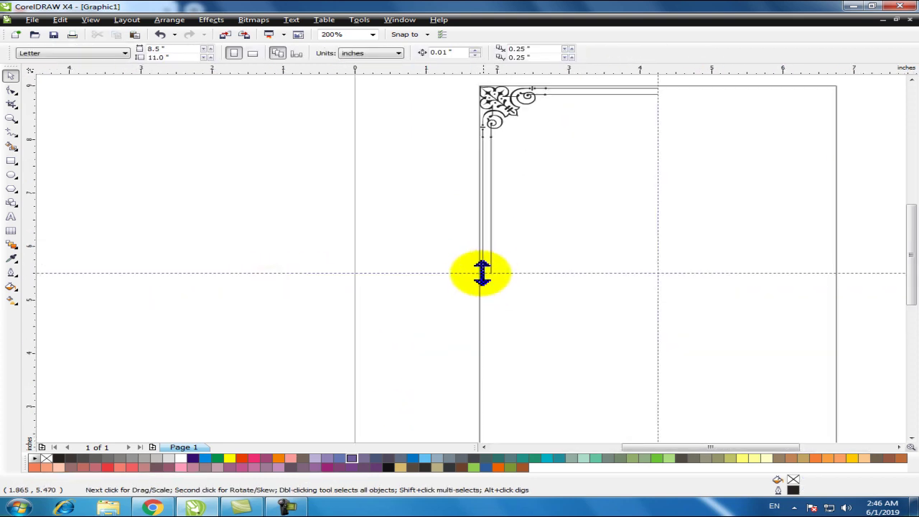
scroll(482, 273, up, 2)
scroll(502, 251, down, 3)
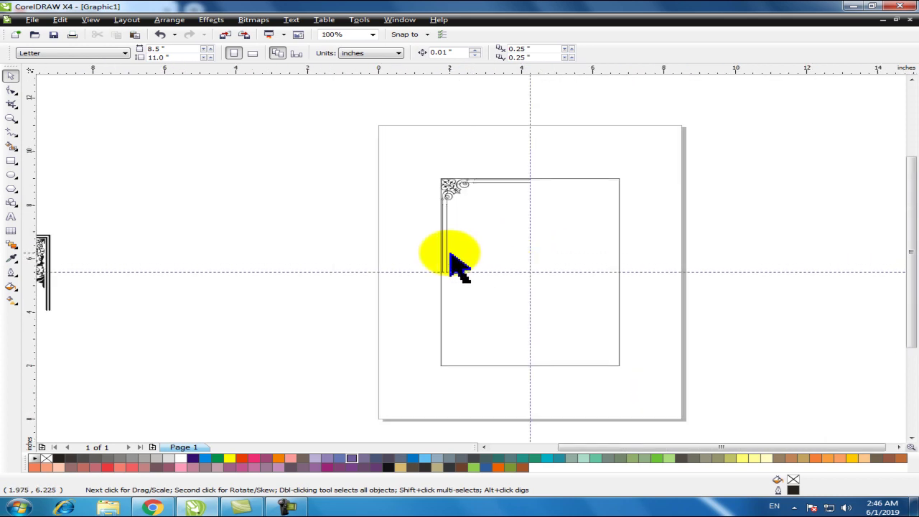
scroll(449, 254, up, 1)
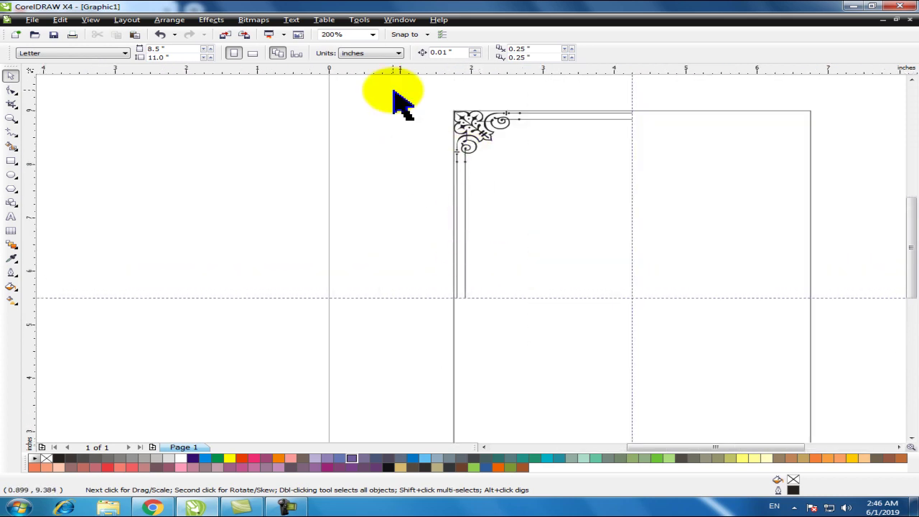
Group the corner ornament with its four connecting lines
drag(393, 90, 681, 316)
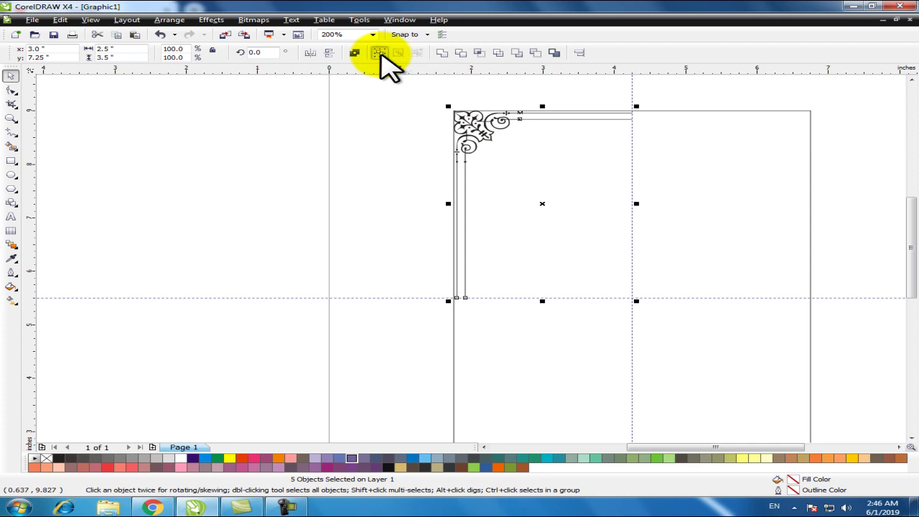
click(380, 52)
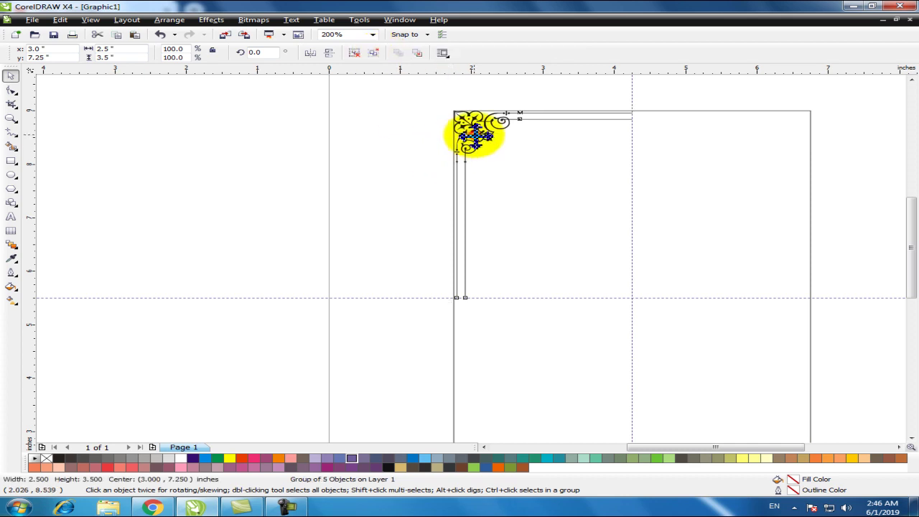
click(364, 134)
drag(472, 130, 462, 130)
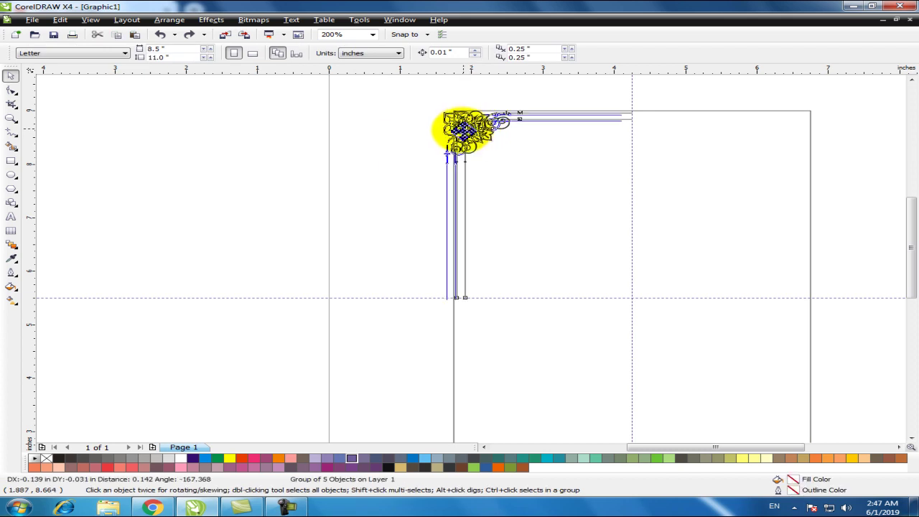
drag(462, 130, 209, 128)
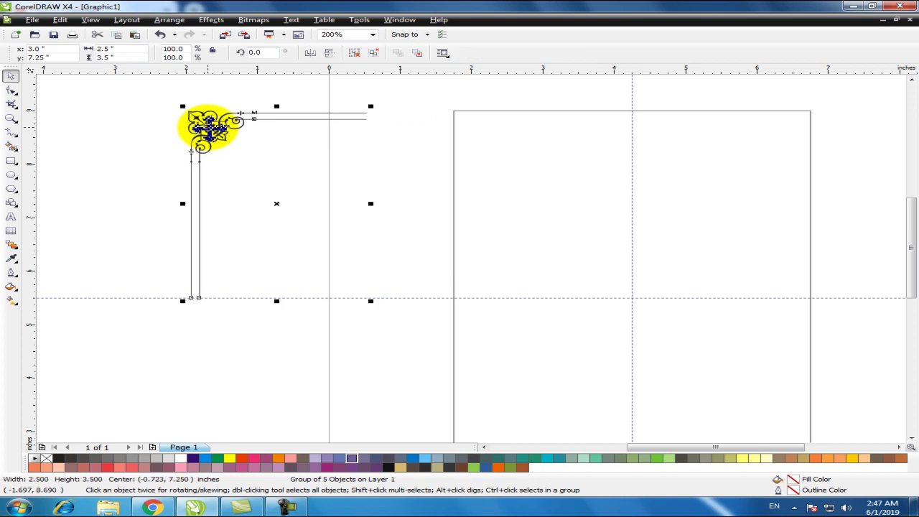
key(ctrl+z)
Mirror a copy of the corner group across the vertical guideline and group both corners into one upper half
click(399, 143)
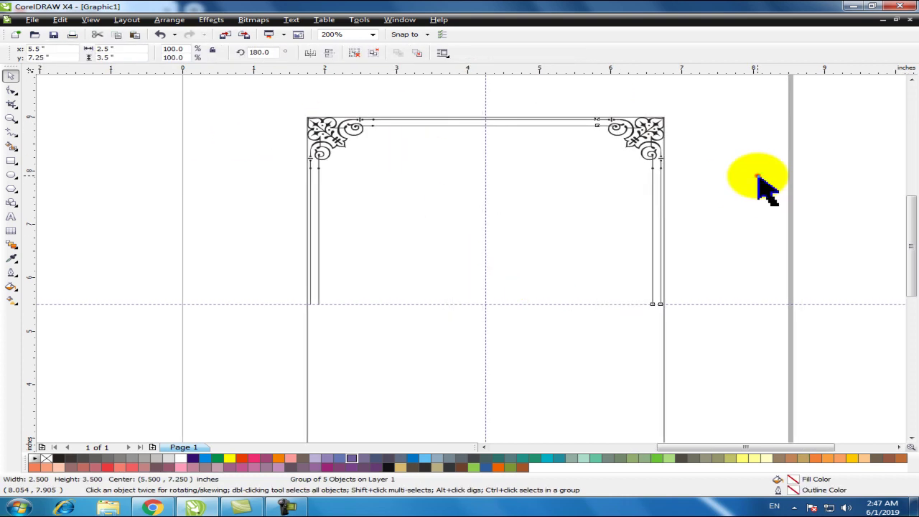
click(755, 175)
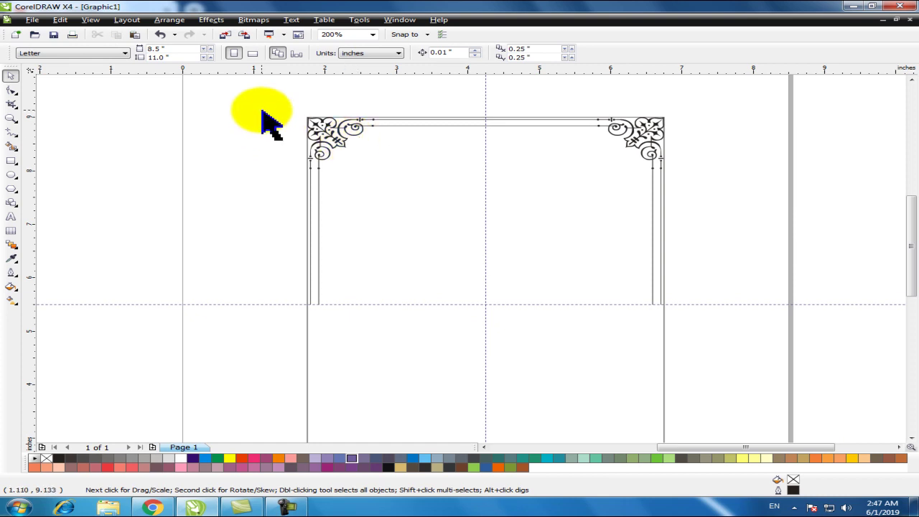
drag(259, 99, 708, 323)
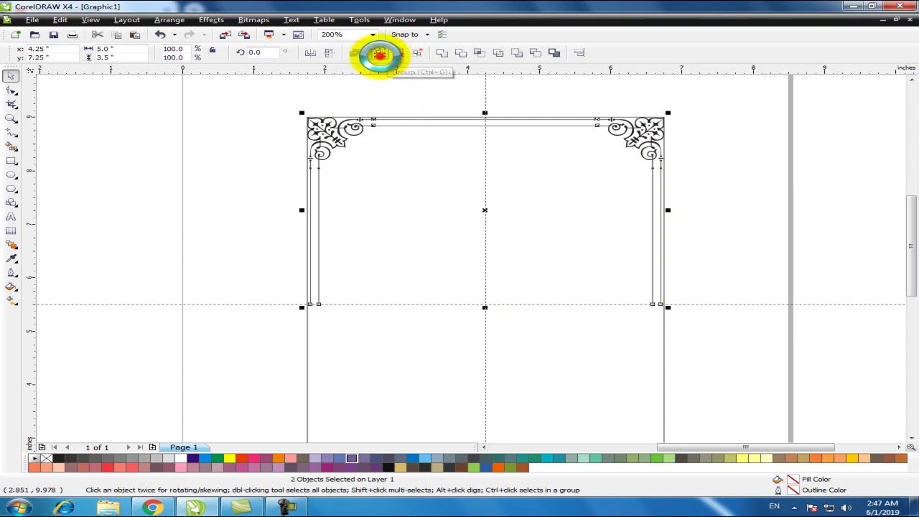
click(381, 56)
Mirror a copy of the upper half downward across the horizontal guideline to complete the four-sided border
scroll(484, 287, down, 2)
scroll(484, 277, up, 1)
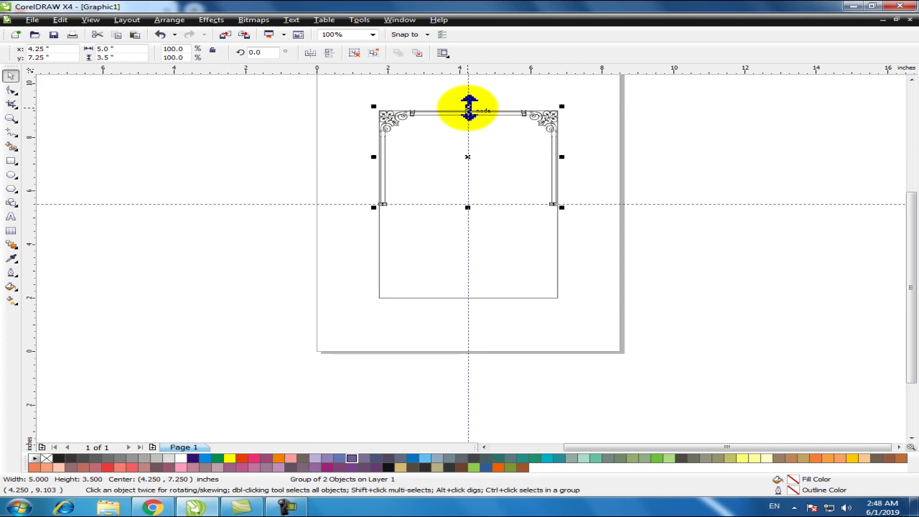
drag(468, 108, 470, 229)
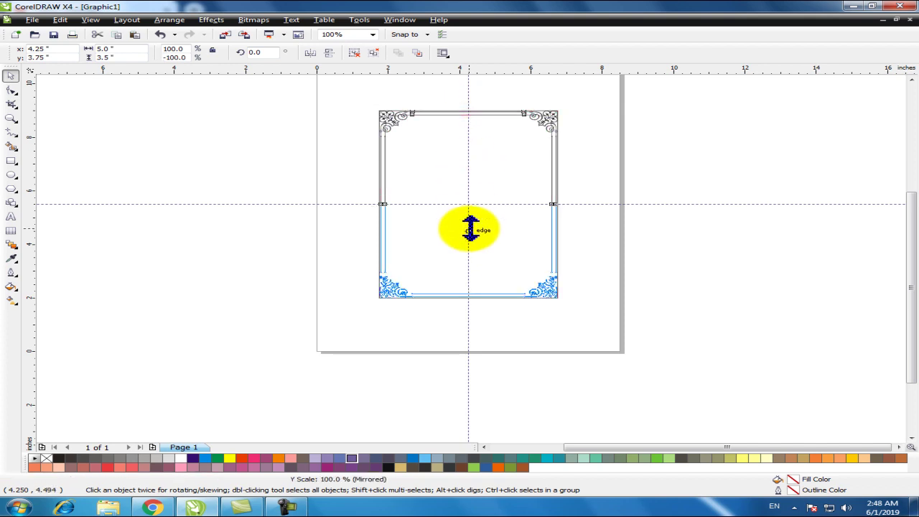
drag(470, 229, 468, 230)
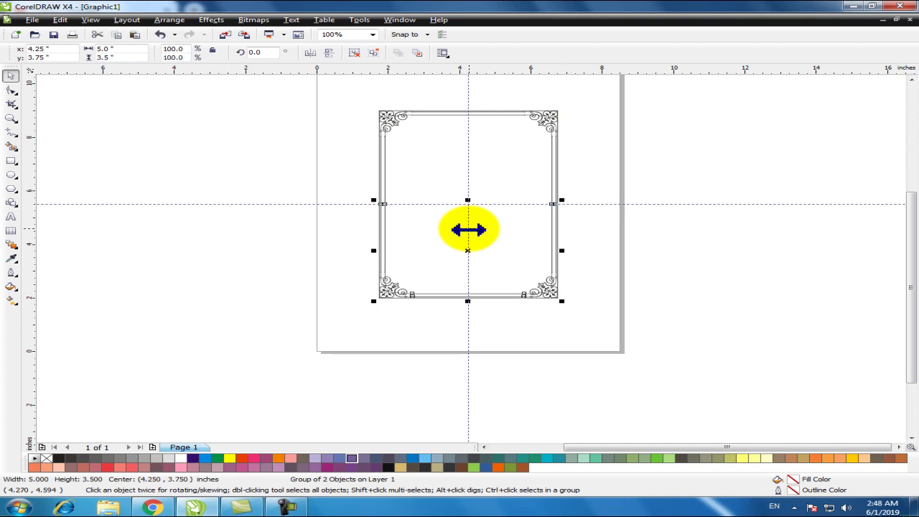
click(681, 143)
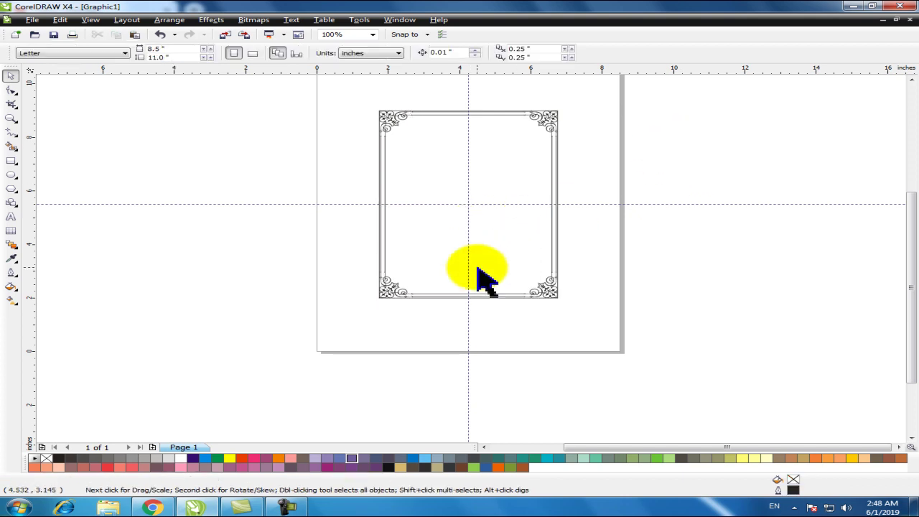
Examine the finished border's corners and the joints of its connecting lines
scroll(480, 259, up, 2)
scroll(477, 267, down, 2)
scroll(472, 263, up, 2)
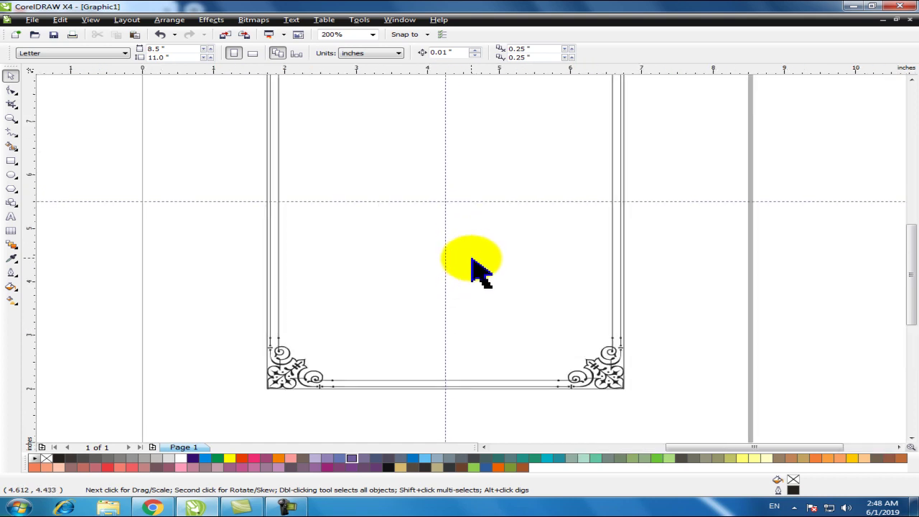
scroll(474, 248, down, 2)
scroll(474, 244, up, 2)
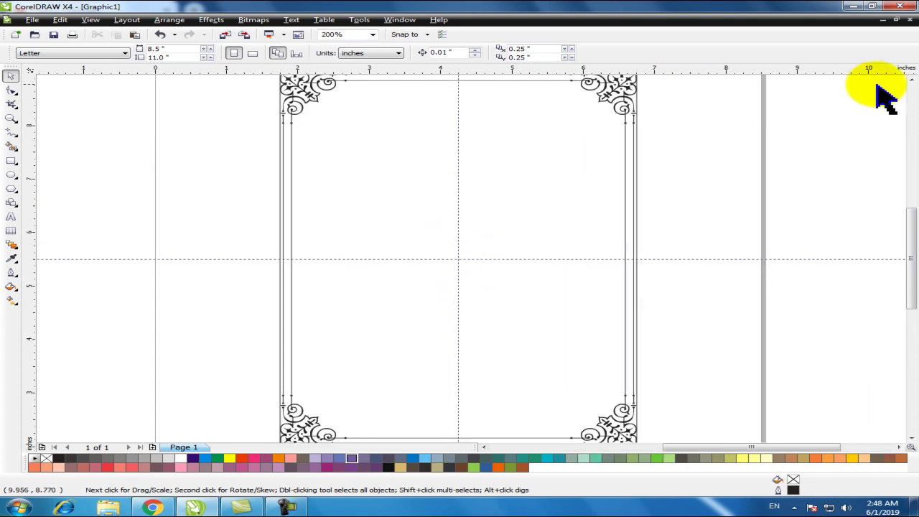
click(912, 79)
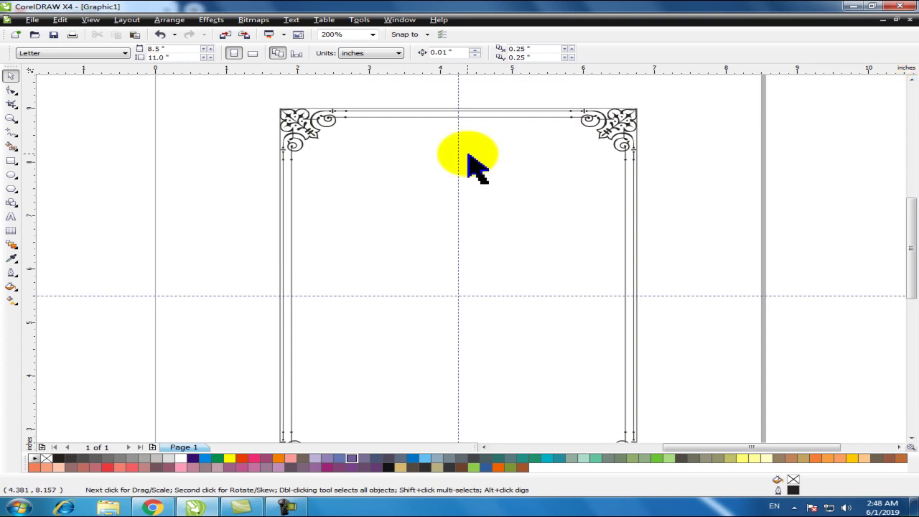
click(759, 136)
Move the plain 5 by 7 inch rectangle out of the border into the empty area beside the page
drag(524, 171, 158, 166)
scroll(159, 172, down, 2)
drag(461, 261, 349, 230)
scroll(475, 269, up, 2)
scroll(474, 262, down, 2)
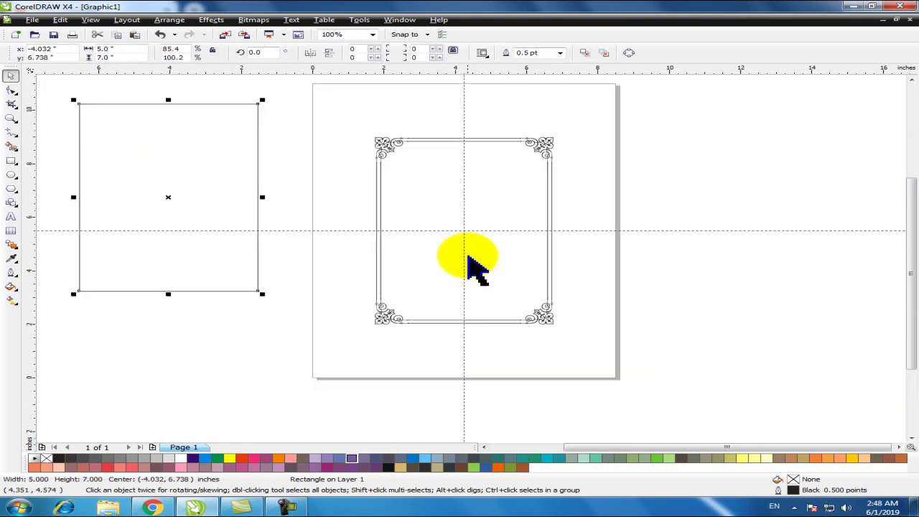
scroll(465, 231, up, 2)
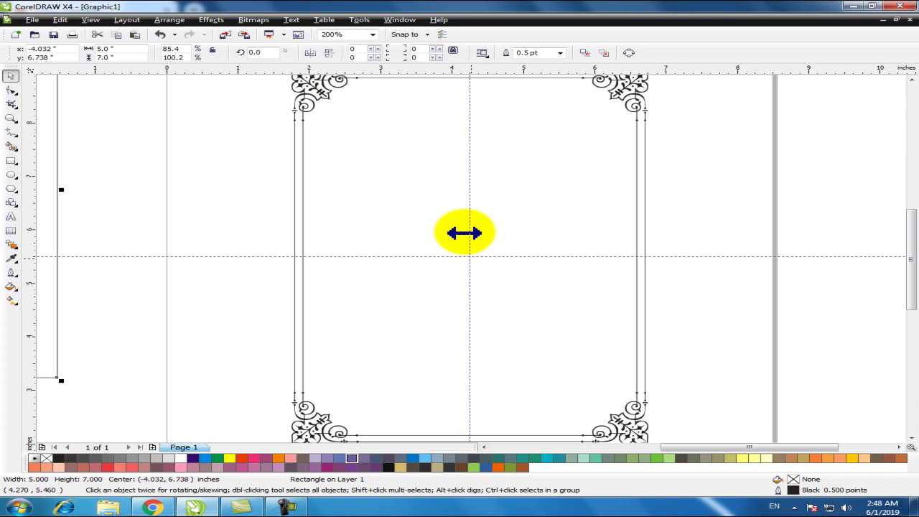
Move the whole finished border off the page to its right, leaving the 5 by 7 inch rectangle centered on the page
key(F3)
drag(345, 153, 598, 368)
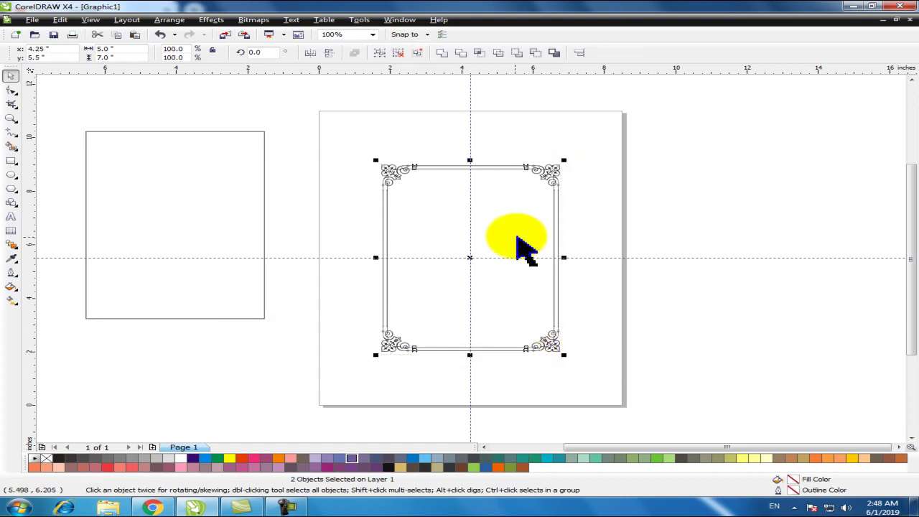
drag(470, 257, 793, 251)
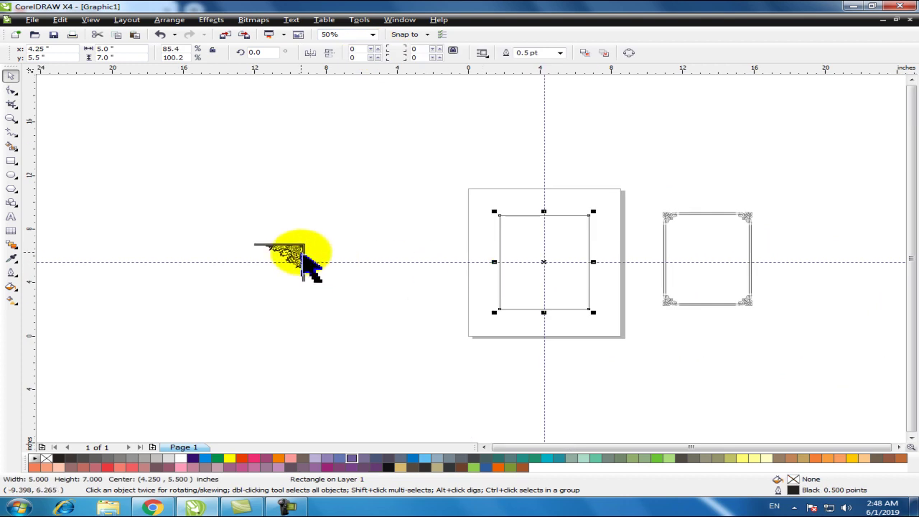
Move the floral corner ornament close to the page's left edge, level with the rectangle's upper part
drag(303, 260, 418, 227)
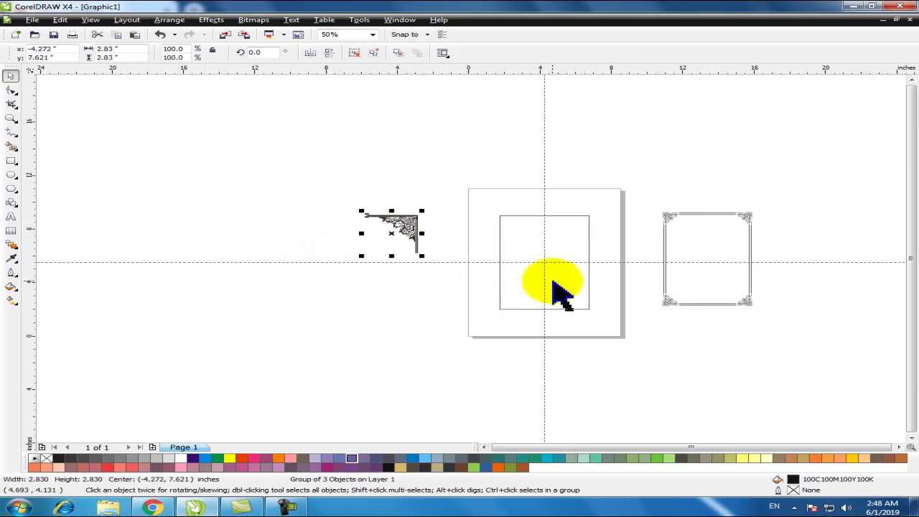
scroll(579, 294, up, 1)
drag(176, 147, 232, 147)
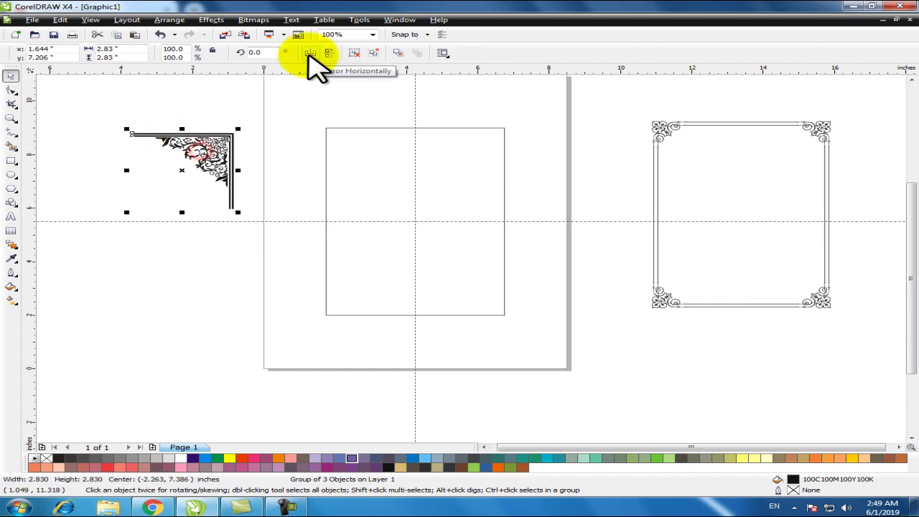
click(229, 117)
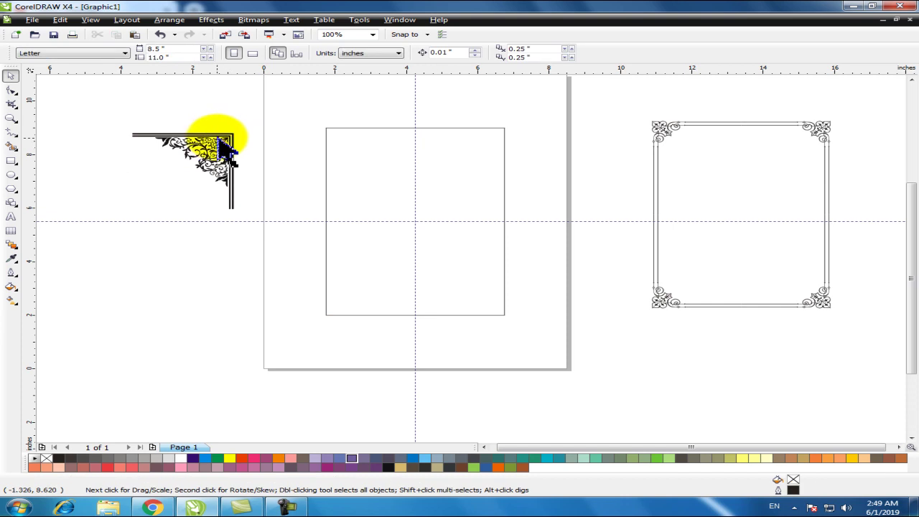
Mirror the floral corner ornament horizontally and move it to the upper-left corner of the 5 by 7 inch rectangle
click(207, 145)
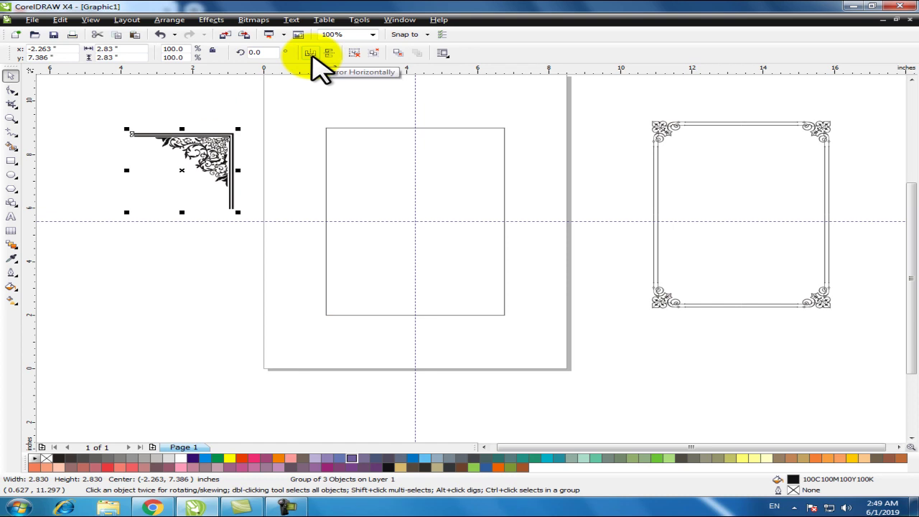
click(310, 52)
drag(138, 154, 332, 150)
Scale the floral corner ornament down proportionally to roughly half its size, keeping it at the rectangle's upper-left corner
scroll(373, 187, up, 1)
drag(597, 323, 494, 250)
click(297, 242)
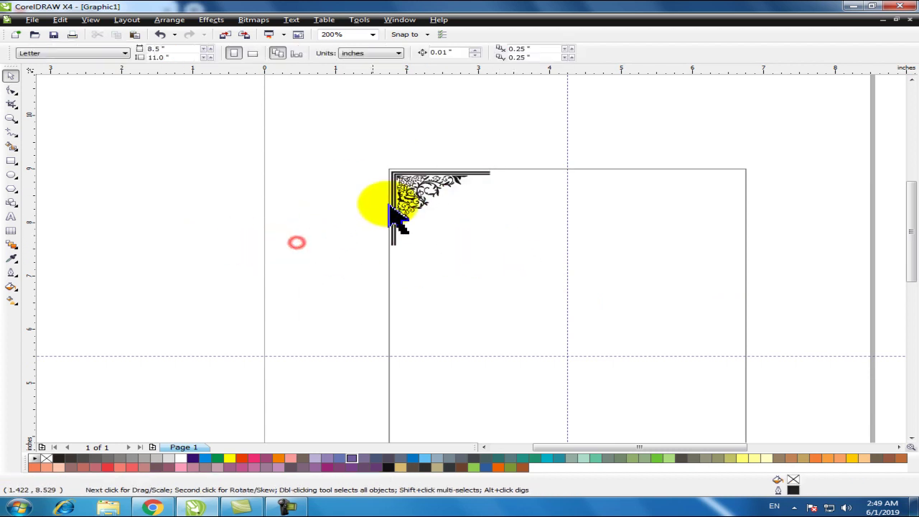
Align the floral corner ornament flush with the top and left edges of the 5 by 7 inch rectangle
scroll(354, 199, up, 1)
click(509, 209)
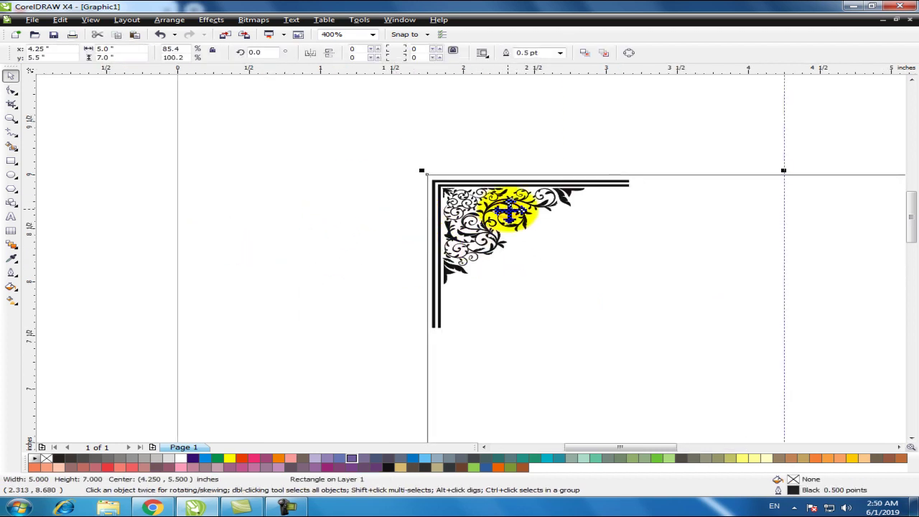
scroll(323, 217, down, 1)
drag(318, 202, 588, 348)
shift+click(692, 280)
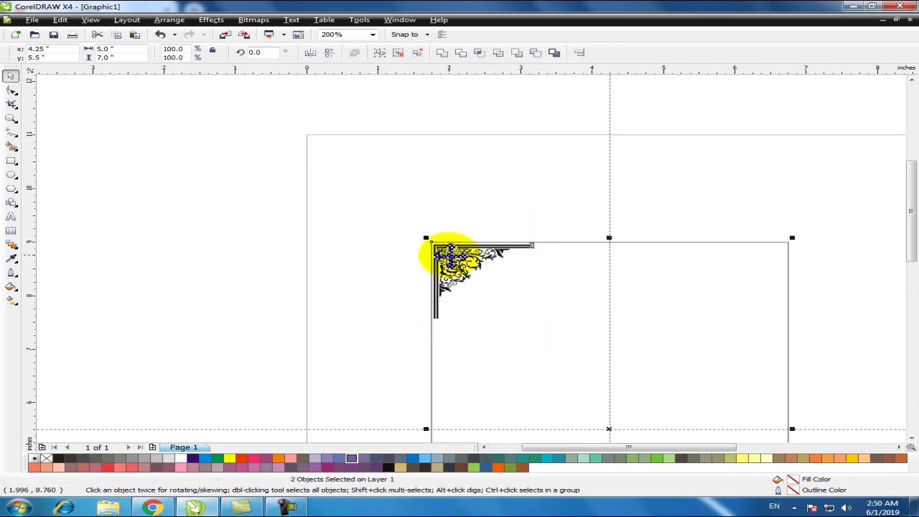
key(t)
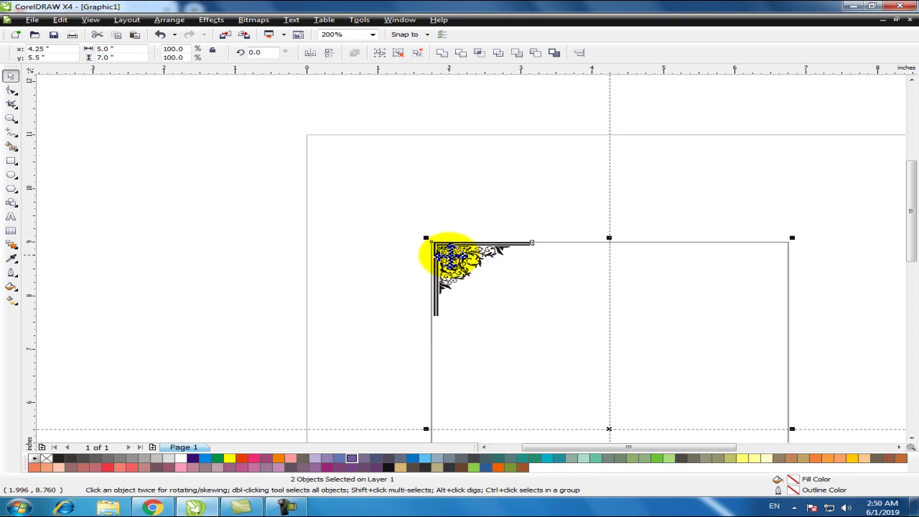
key(l)
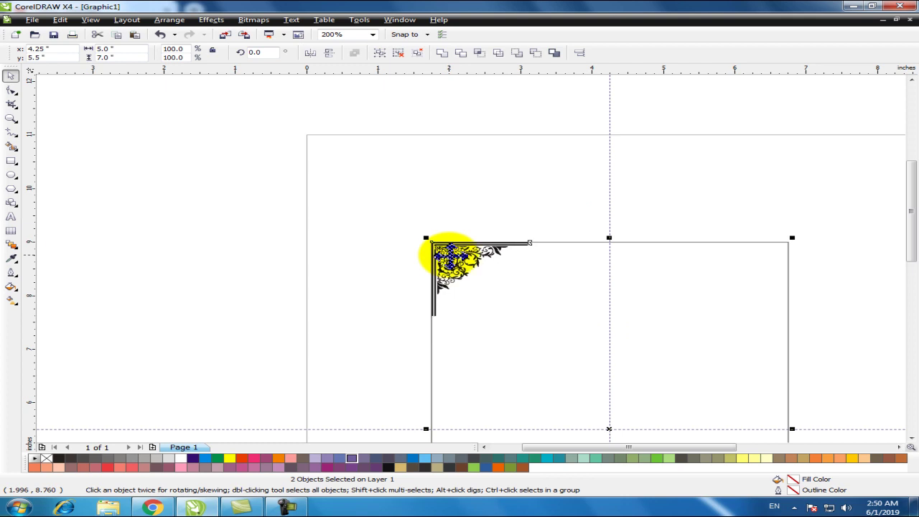
click(251, 230)
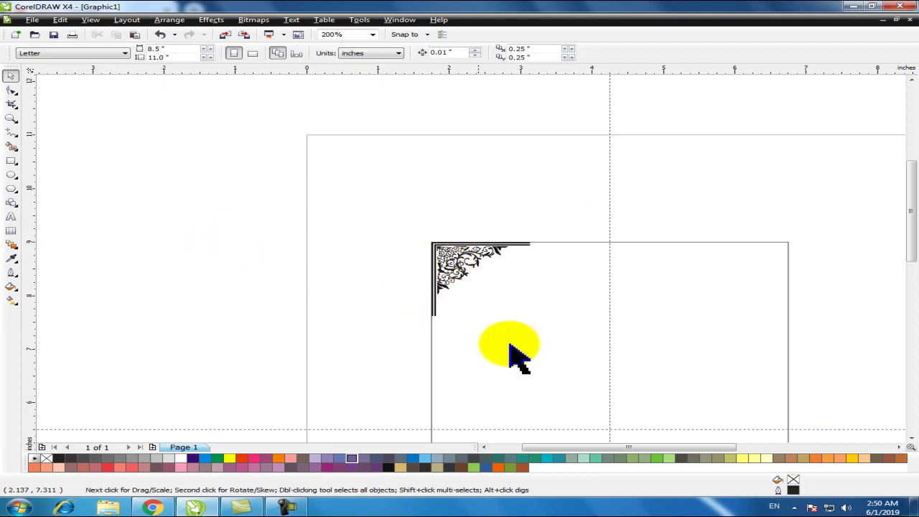
Draw a small rectangle about 0.36 by 0.43 inches over the right end of the ornament's upper double line
scroll(558, 359, up, 1)
scroll(471, 258, down, 1)
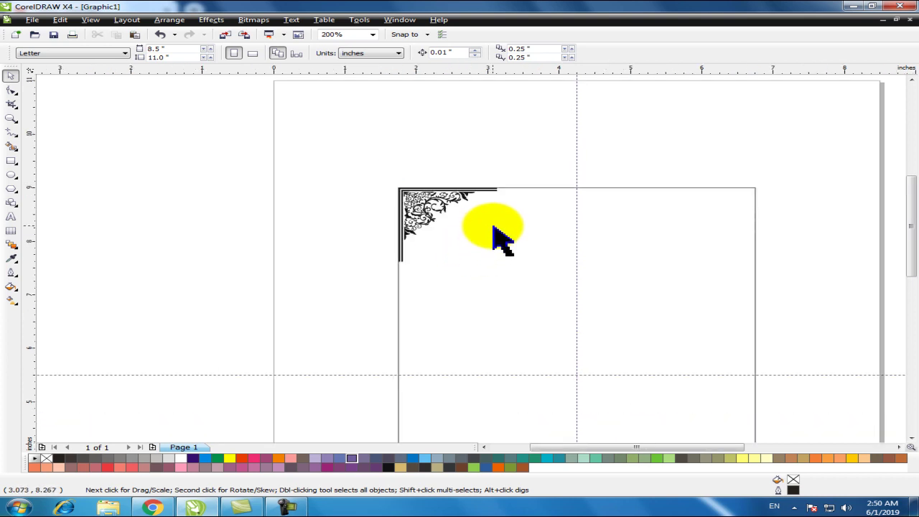
scroll(496, 234, up, 1)
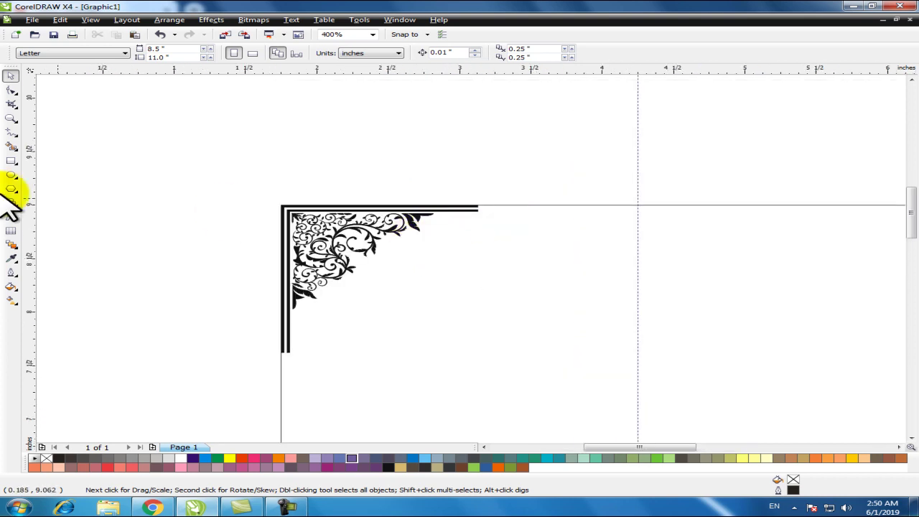
click(10, 162)
click(67, 169)
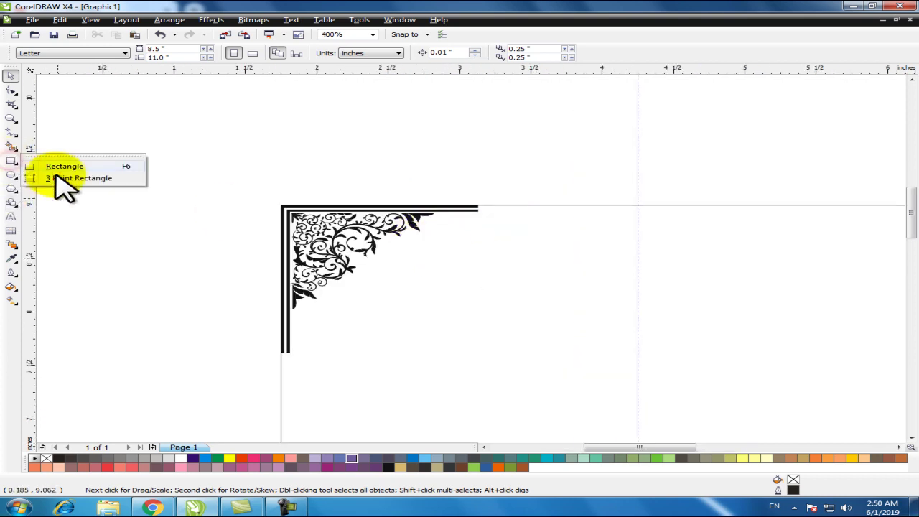
mouse_move(447, 187)
mouse_down()
mouse_move(449, 204)
mouse_move(500, 234)
mouse_move(478, 226)
mouse_up()
click(11, 77)
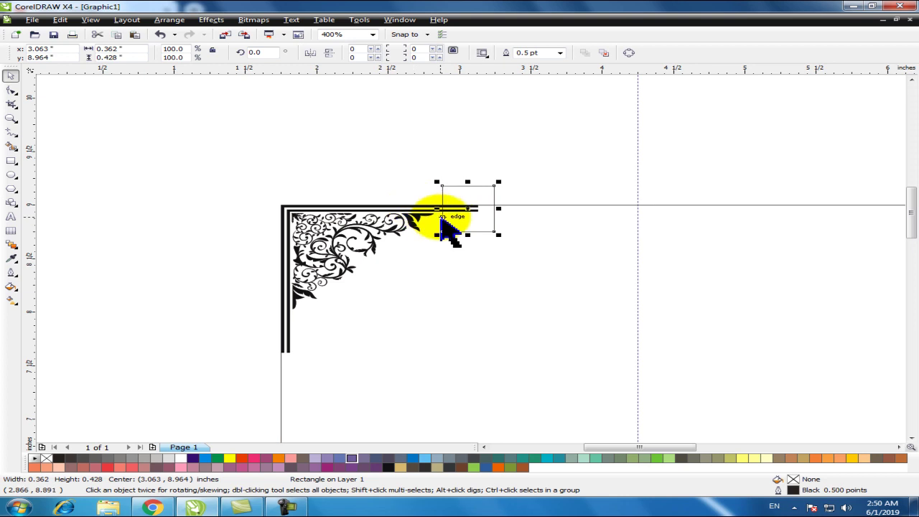
Intersect the small rectangle with the floral ornament to create a separate piece of the double line
scroll(421, 211, up, 1)
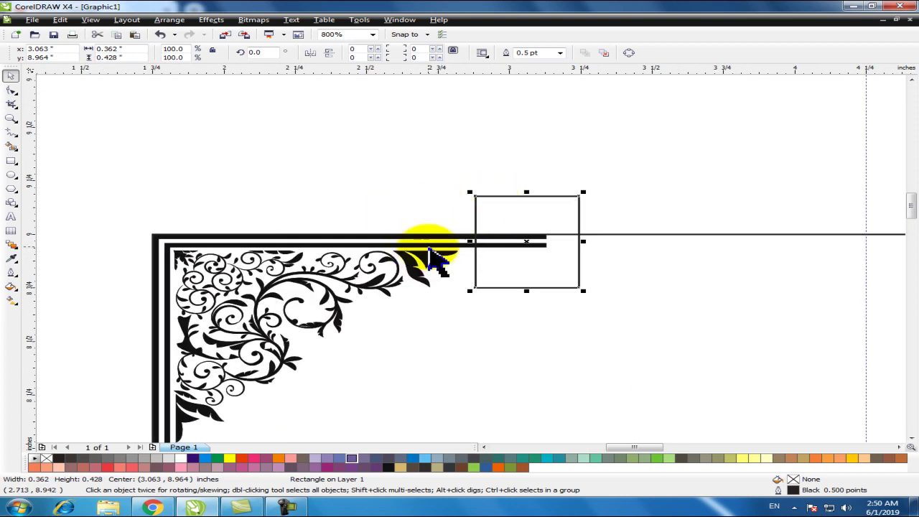
shift+click(431, 246)
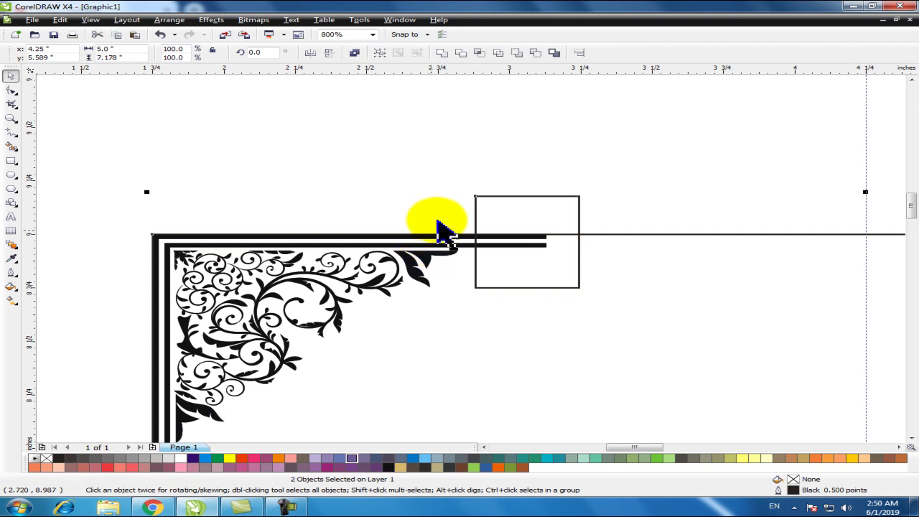
click(513, 197)
click(512, 198)
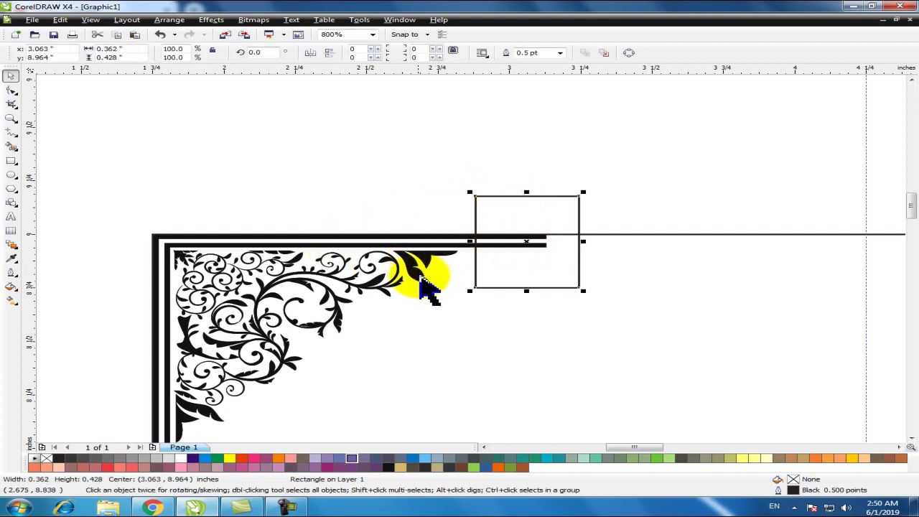
shift+click(424, 281)
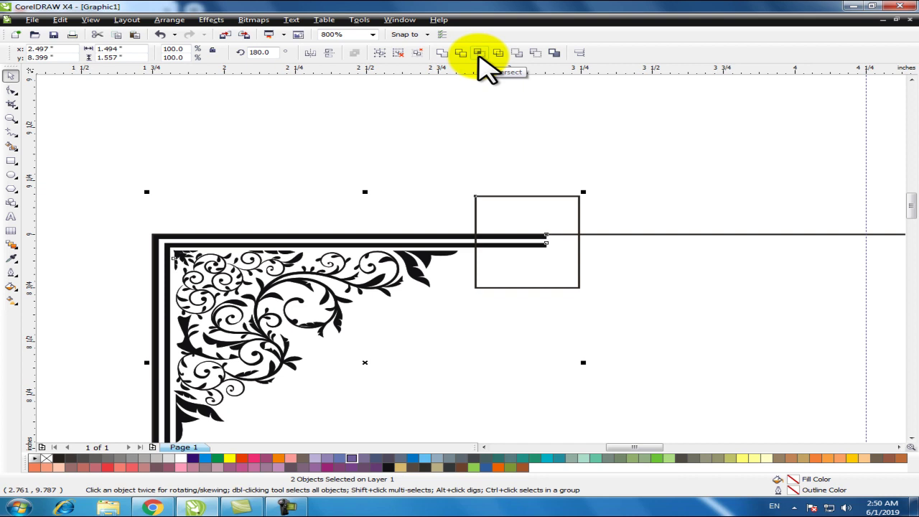
click(479, 53)
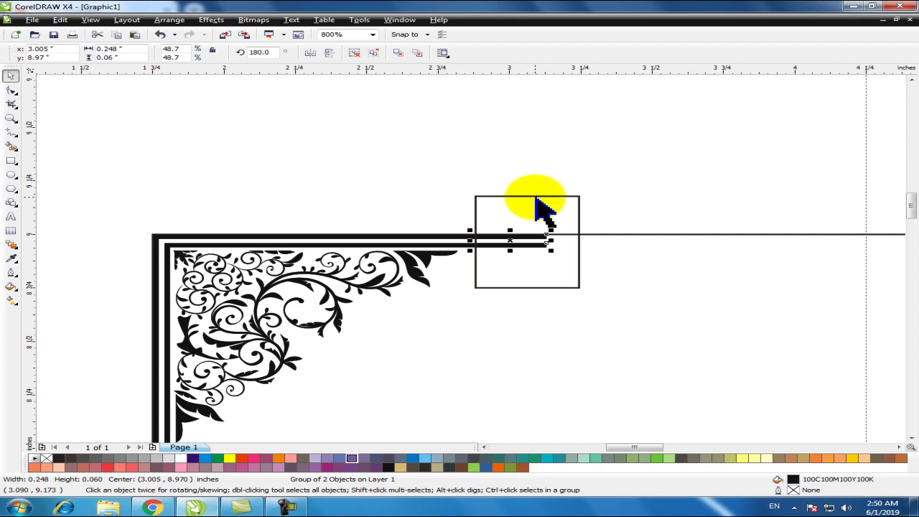
Move the intersected double-line piece above the ornament and delete the small rectangle
drag(513, 243, 375, 141)
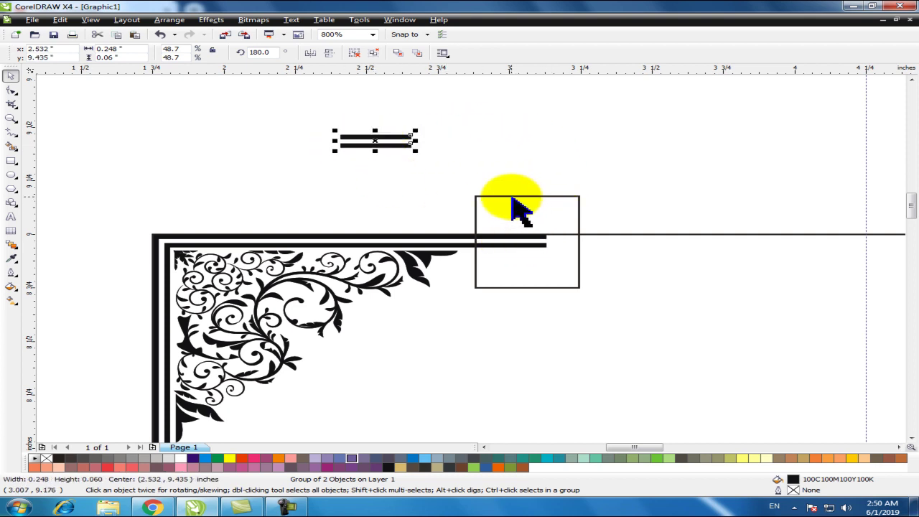
drag(514, 196, 628, 121)
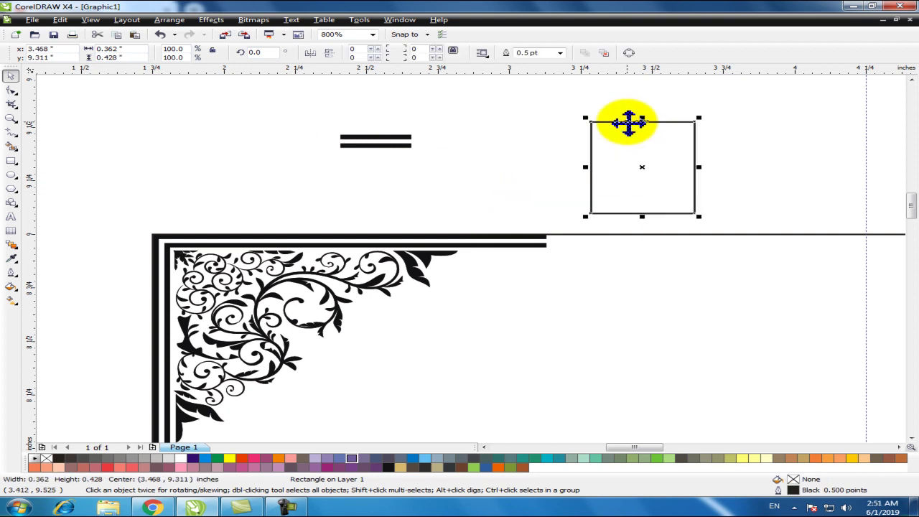
key(Delete)
Place the double-line piece at the right end of the ornament's upper lines, aligned with the large rectangle's top edge
drag(398, 141, 599, 244)
scroll(486, 266, up, 3)
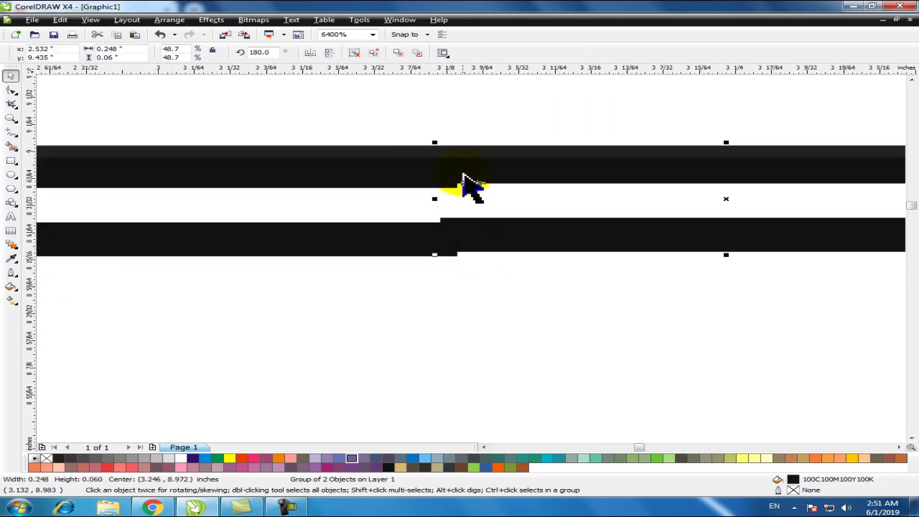
click(465, 175)
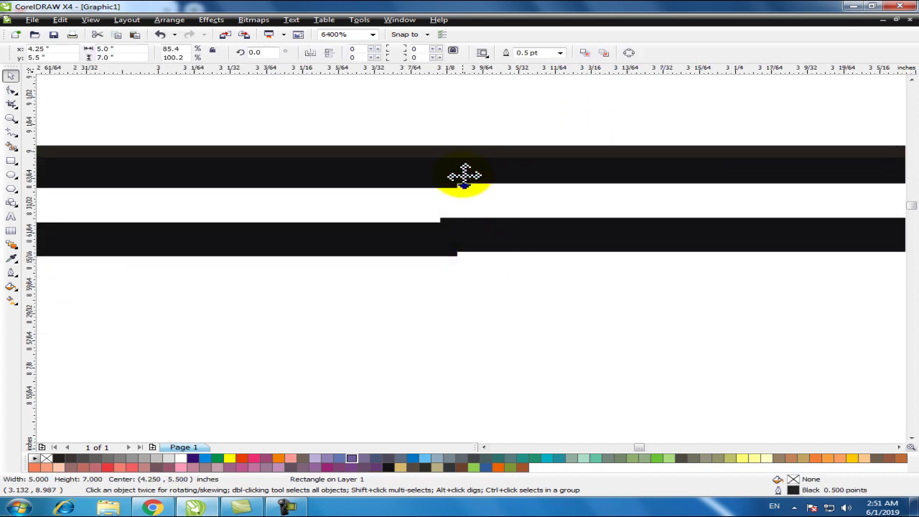
scroll(527, 237, down, 2)
click(650, 197)
click(656, 233)
click(515, 256)
scroll(515, 255, down, 1)
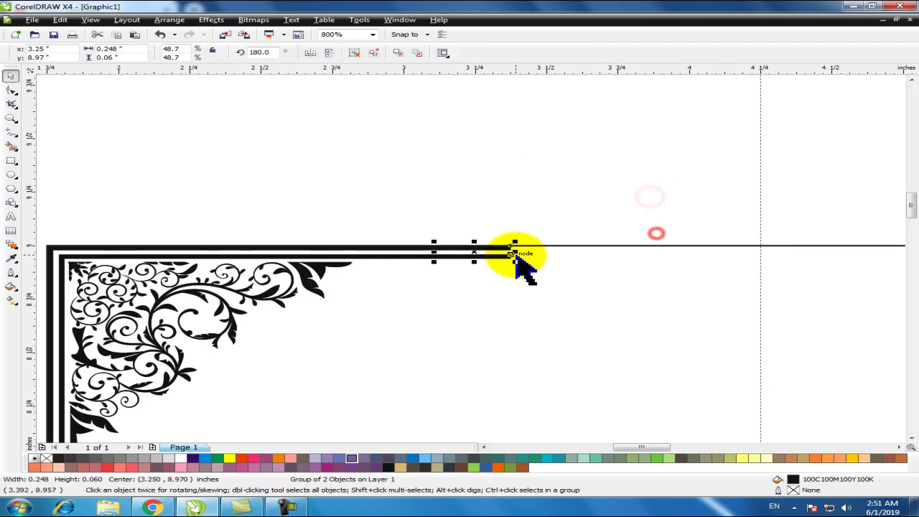
click(490, 219)
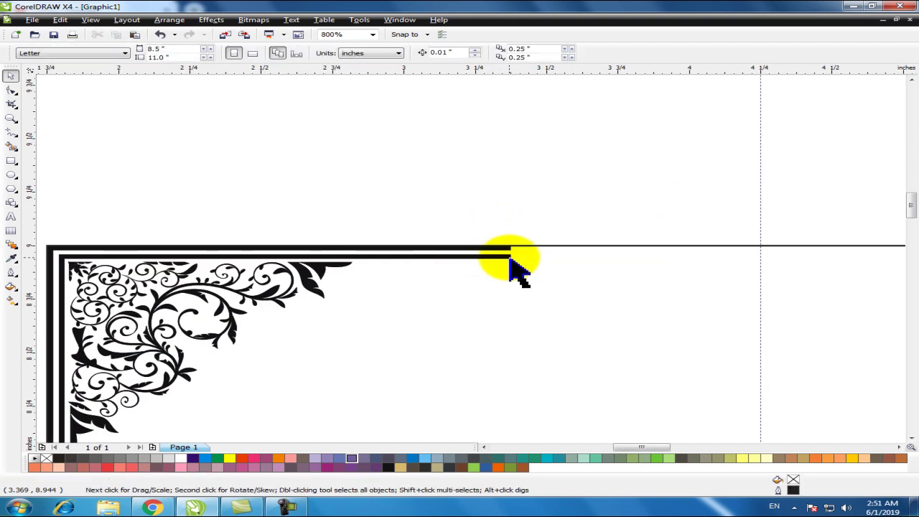
Stretch the double-line piece horizontally to the right until it ends on the vertical guideline
click(511, 259)
scroll(525, 261, up, 1)
drag(435, 249, 797, 255)
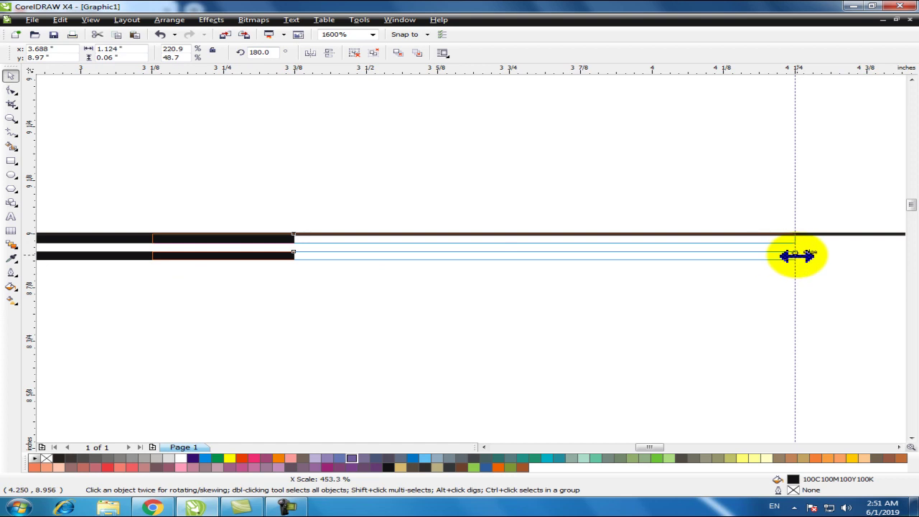
drag(797, 255, 797, 255)
click(304, 195)
scroll(478, 273, down, 3)
scroll(478, 280, up, 2)
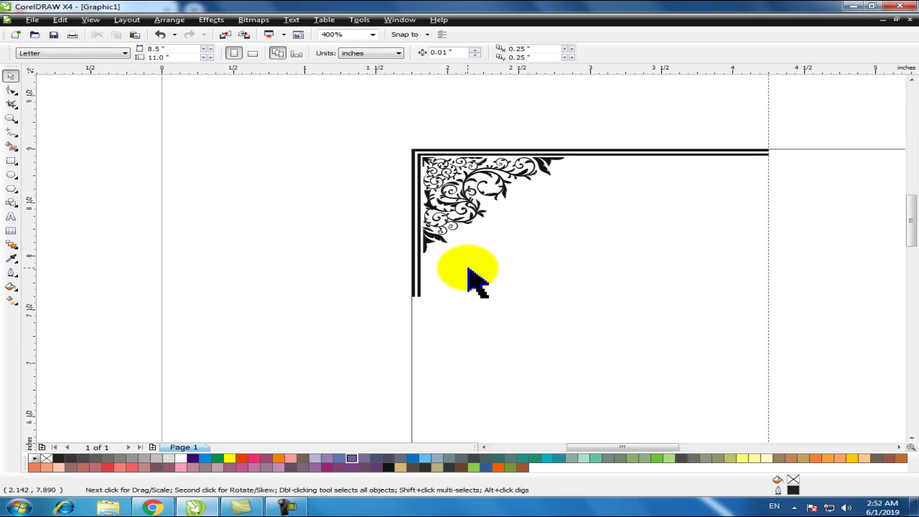
Place a copy of the stretched double line below the ornament and set its rotation to 90 degrees
drag(625, 154, 467, 301)
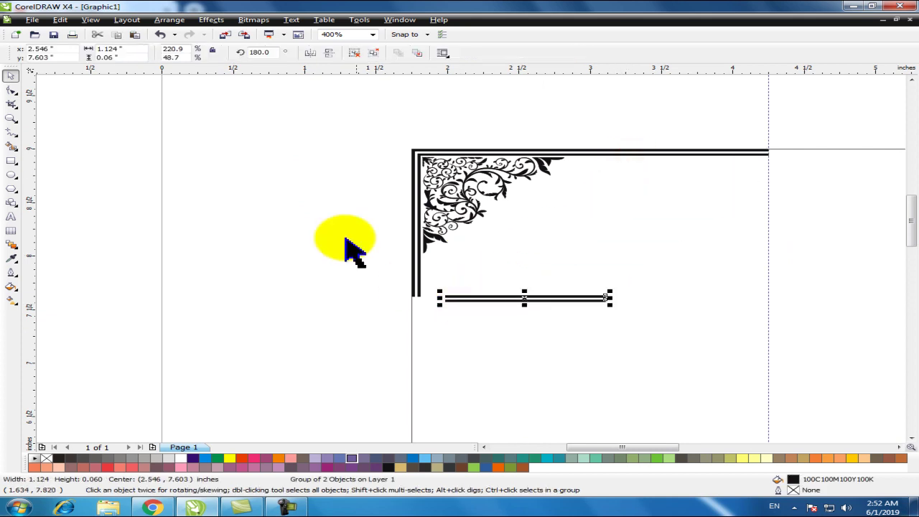
click(279, 53)
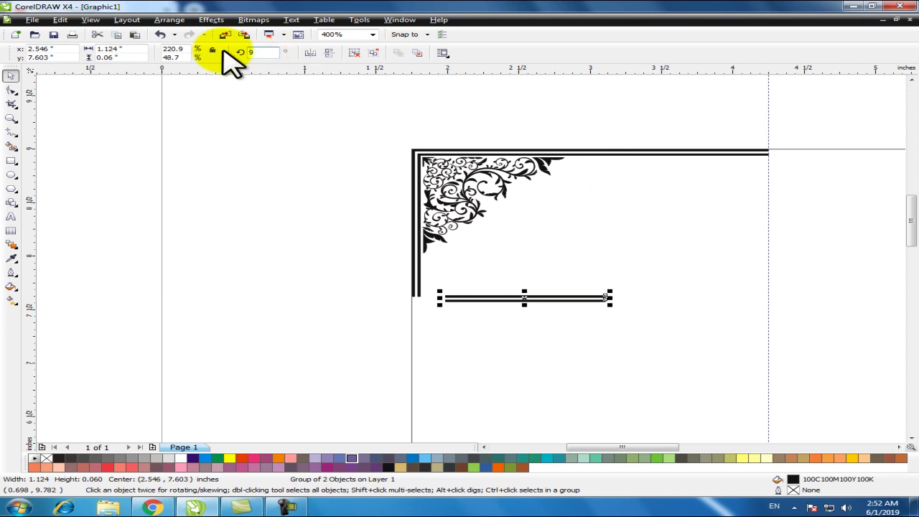
key(Return)
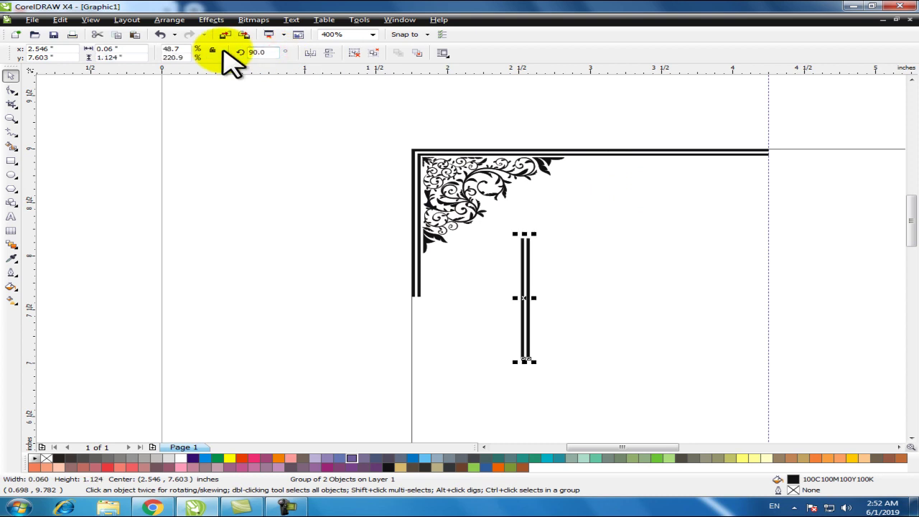
click(297, 288)
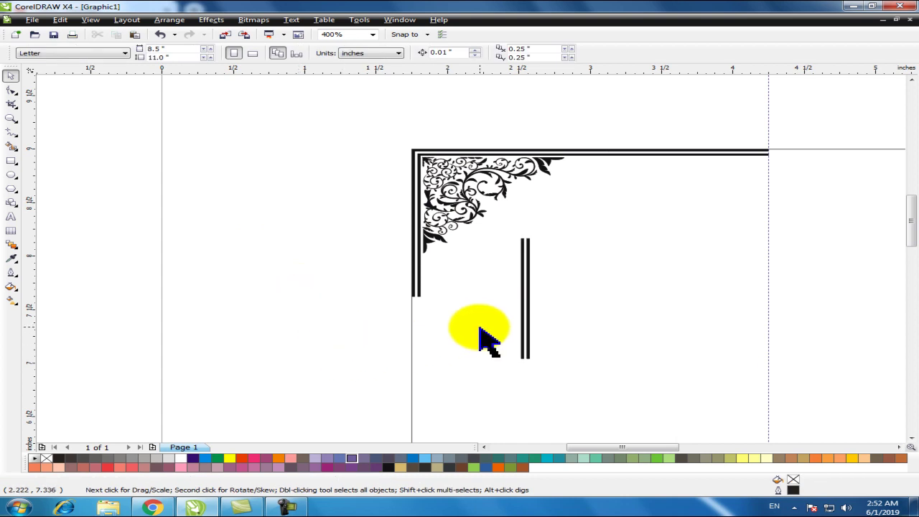
Join the vertical double line to the lower end of the ornament's left lines and stretch it down to the horizontal guideline
drag(526, 280, 421, 345)
scroll(460, 288, down, 3)
click(372, 229)
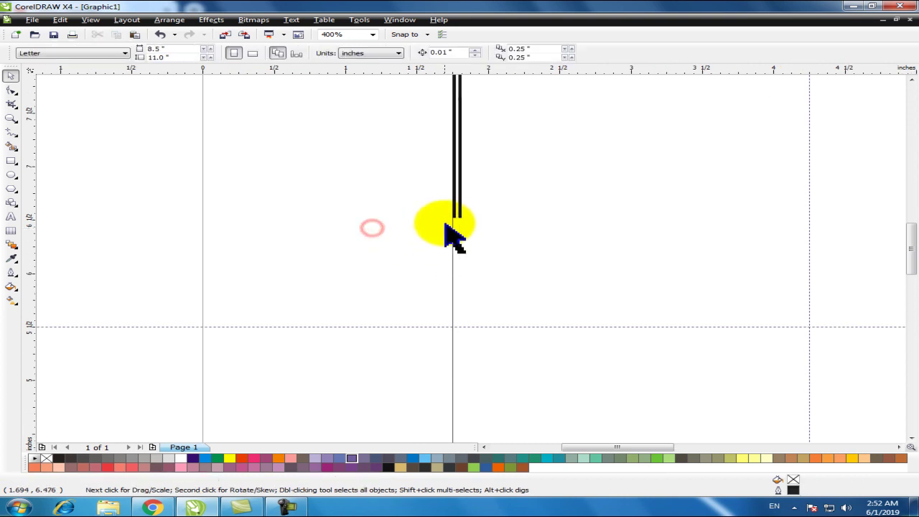
click(457, 207)
drag(458, 219, 459, 327)
click(367, 213)
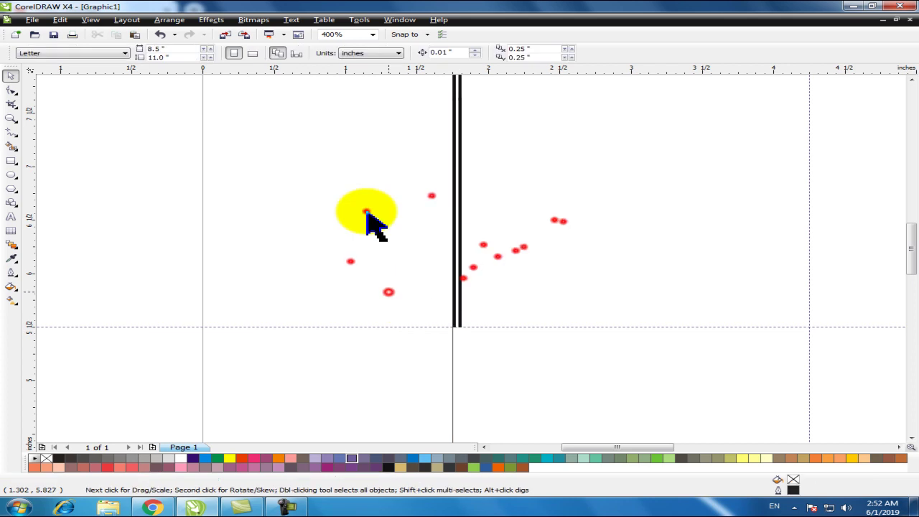
Group the floral corner with its two double lines and mirror a copy to the right across the vertical guideline
scroll(382, 213, down, 1)
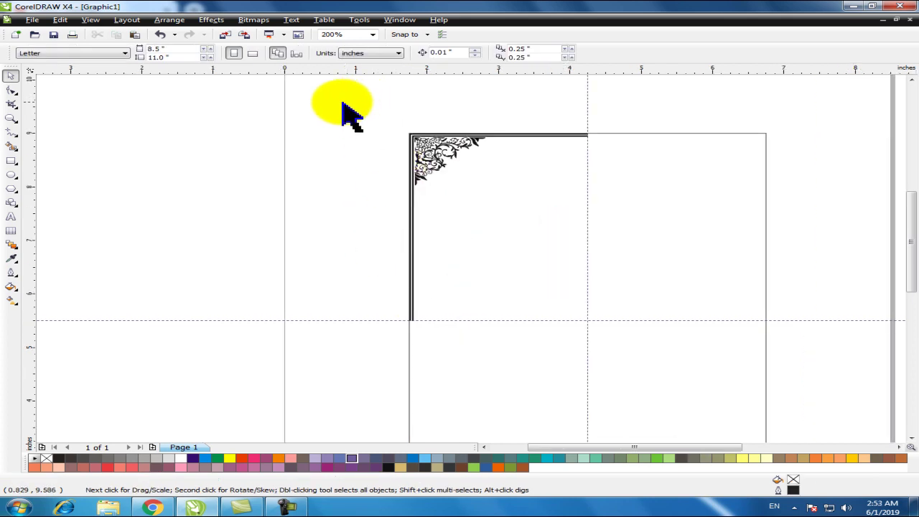
mouse_move(332, 96)
mouse_down()
mouse_move(412, 246)
mouse_move(553, 339)
mouse_move(627, 327)
mouse_up()
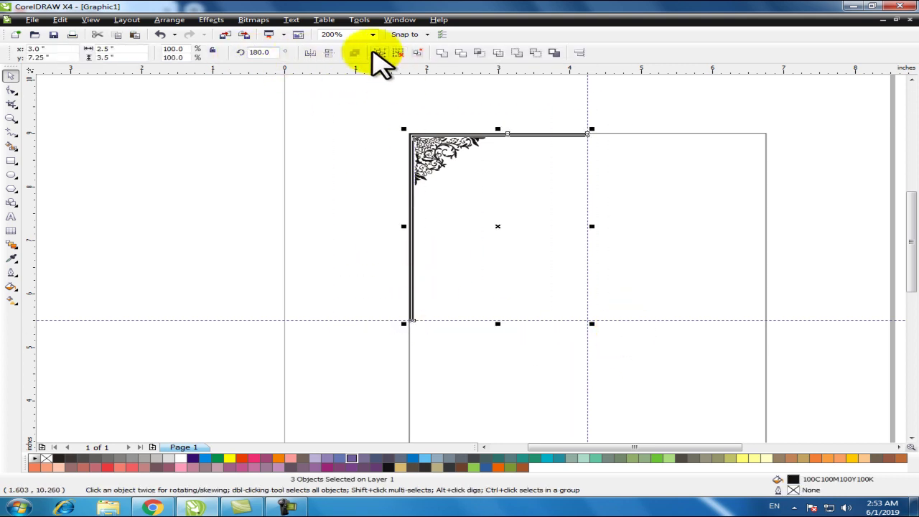
click(388, 53)
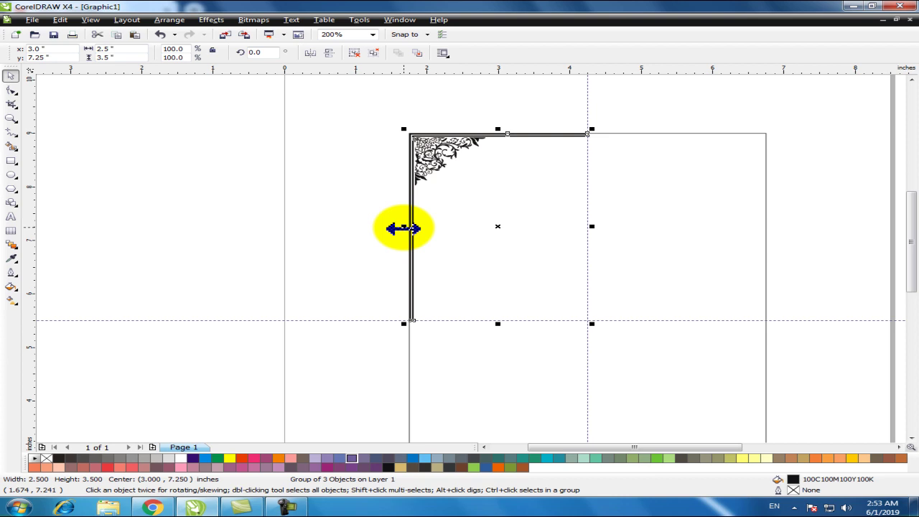
drag(403, 229, 671, 225)
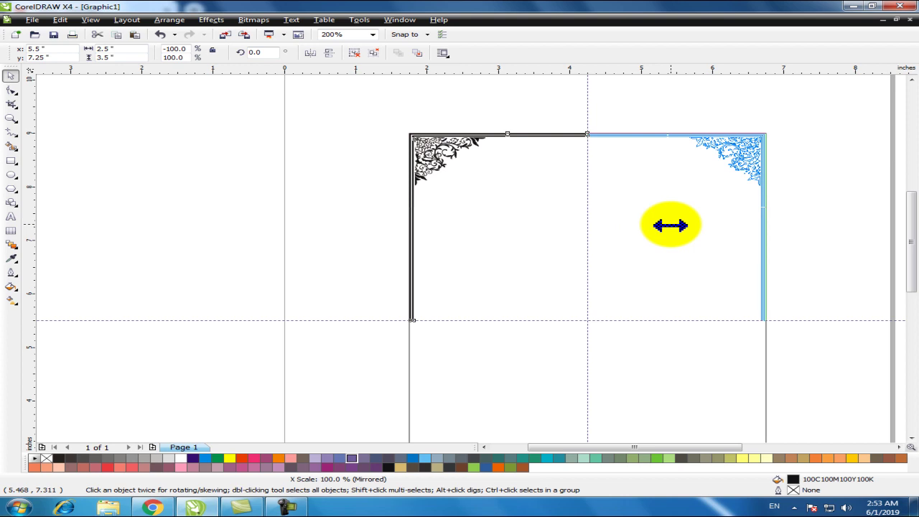
drag(670, 225, 671, 226)
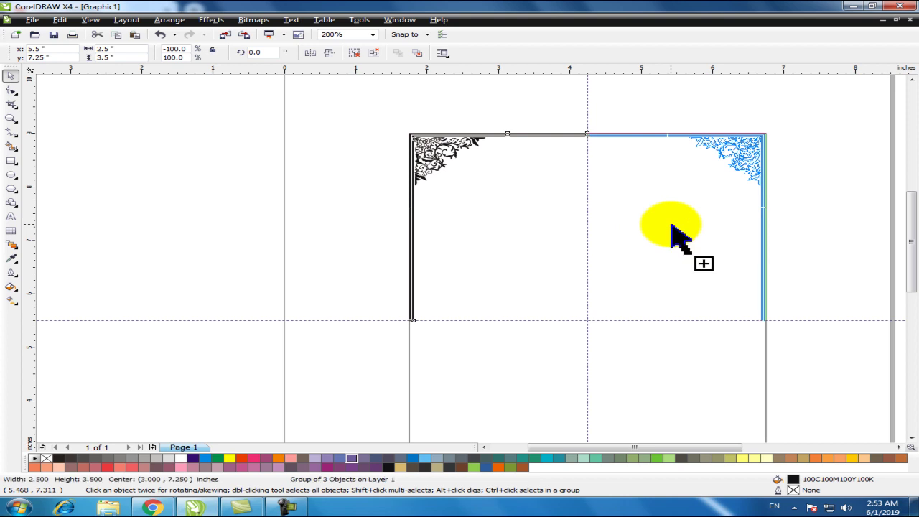
Place the mirrored corner copy and group it with the original corner piece as the border's upper half
drag(671, 226, 671, 226)
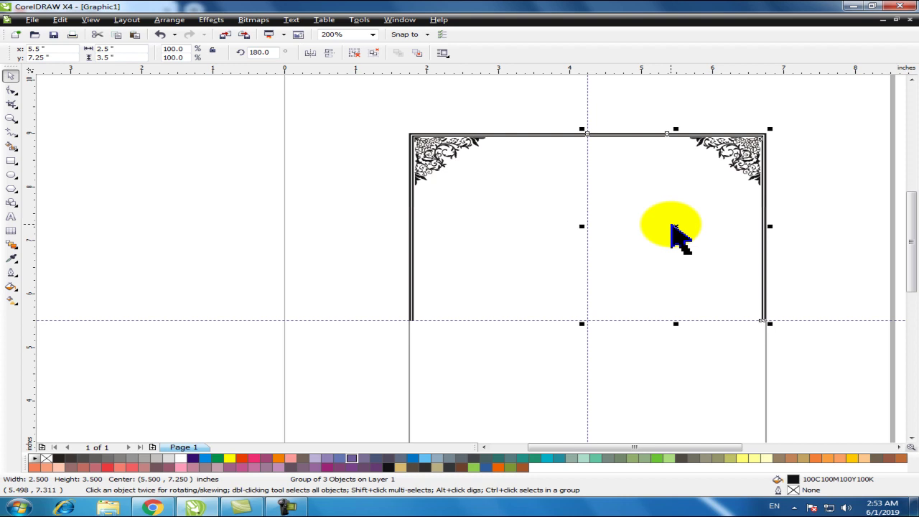
drag(363, 109, 815, 324)
click(374, 53)
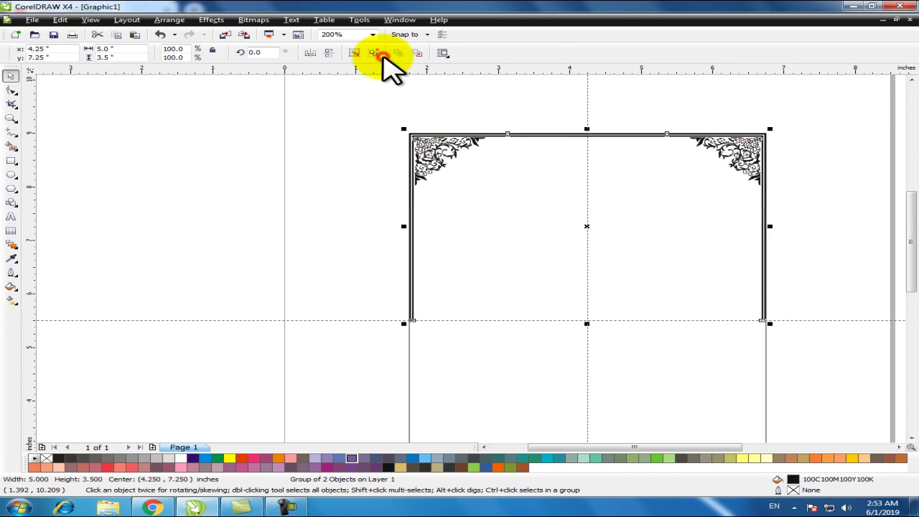
Mirror a copy of the grouped upper half downward across the horizontal guideline to complete the floral border
scroll(513, 225, down, 3)
scroll(482, 292, up, 2)
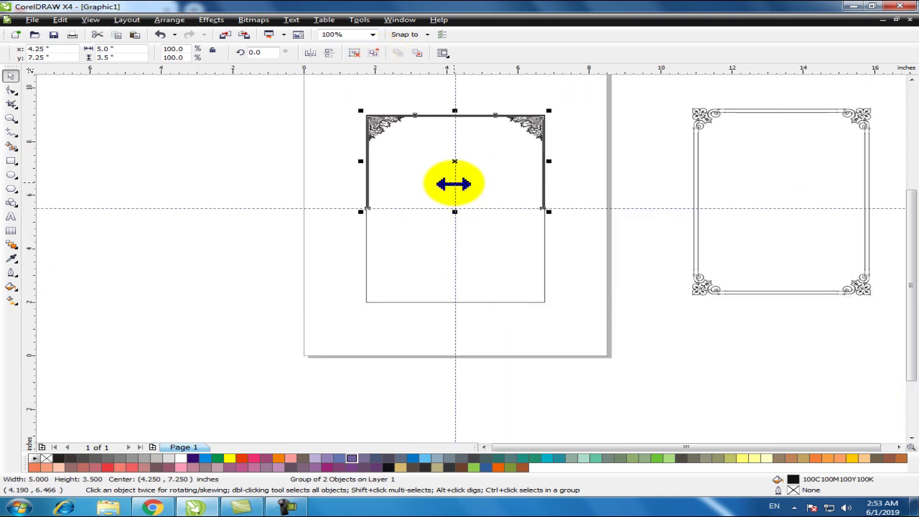
drag(454, 111, 441, 296)
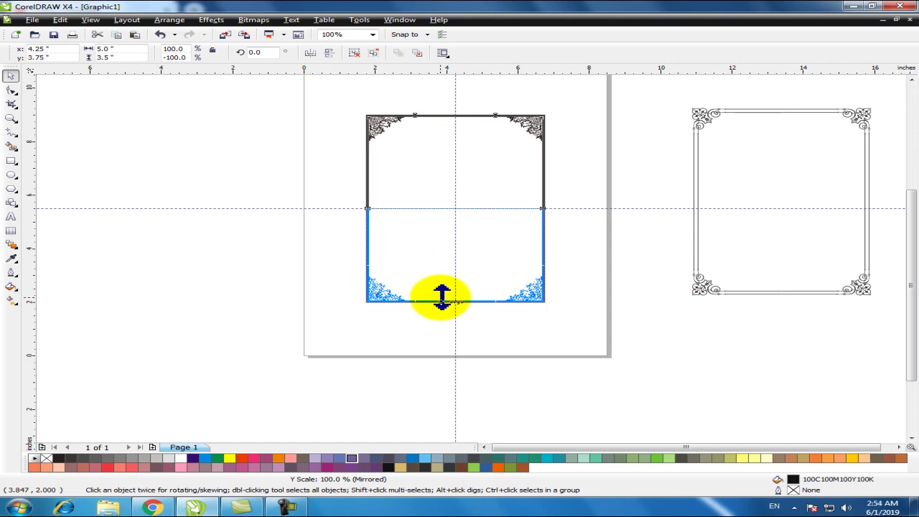
drag(441, 297, 441, 299)
click(278, 262)
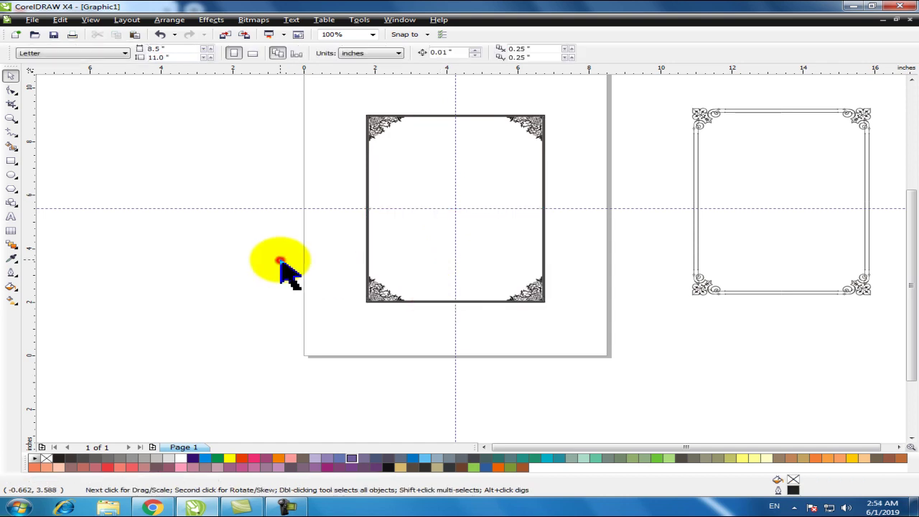
Move the plain 5 by 7 inch rectangle out of the floral border and delete it
click(407, 162)
drag(407, 163, 112, 158)
key(Delete)
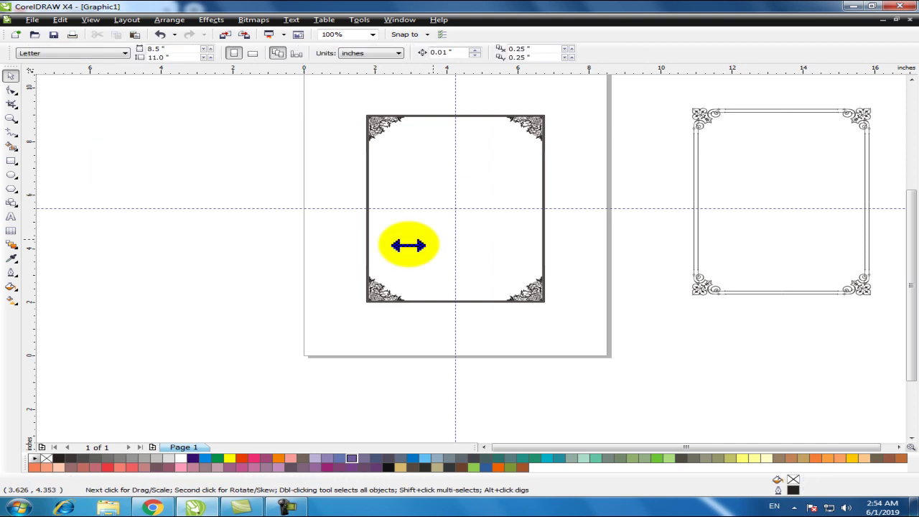
Group the upper and lower halves of the floral border and move it off the page, to the right of the first border
scroll(468, 170, up, 1)
scroll(474, 266, down, 2)
drag(370, 232, 523, 382)
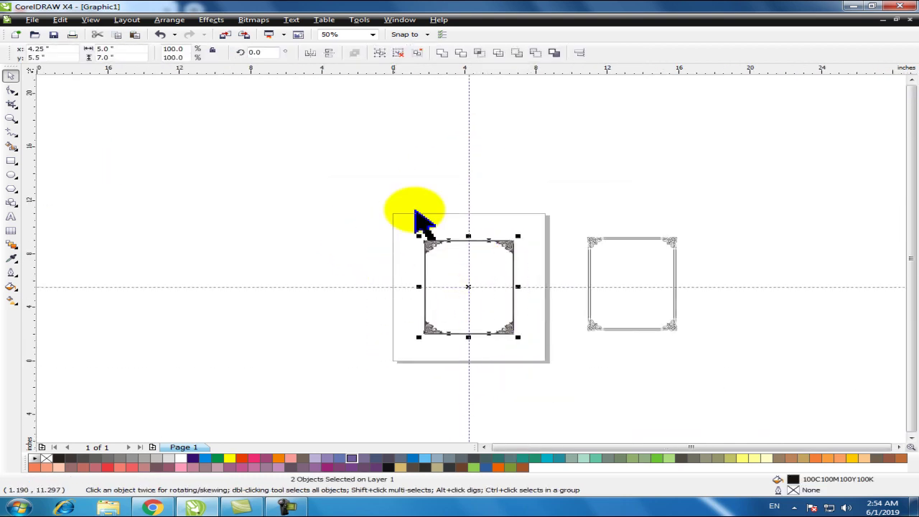
click(379, 53)
drag(464, 289, 741, 285)
Examine the two finished borders side by side, including their upper corner ornaments and double lines
scroll(664, 319, up, 1)
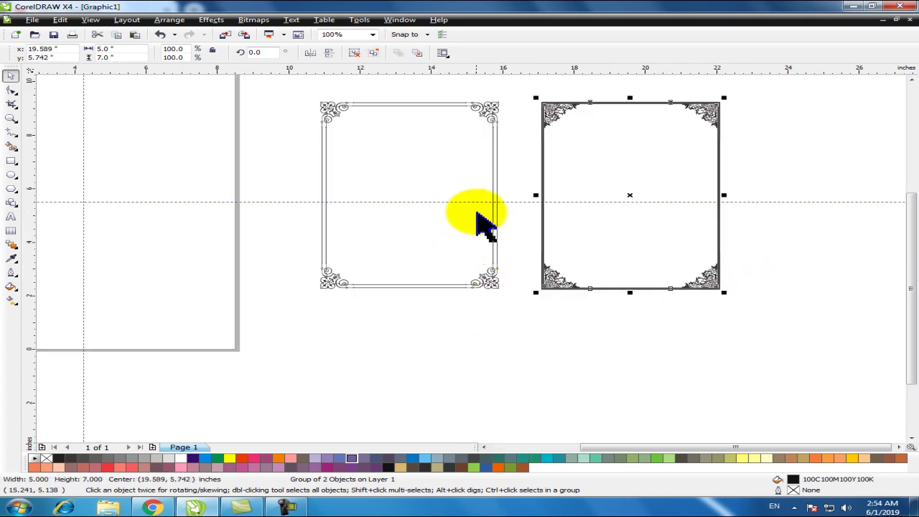
scroll(480, 221, up, 1)
scroll(503, 230, down, 2)
scroll(392, 262, up, 1)
scroll(392, 265, up, 1)
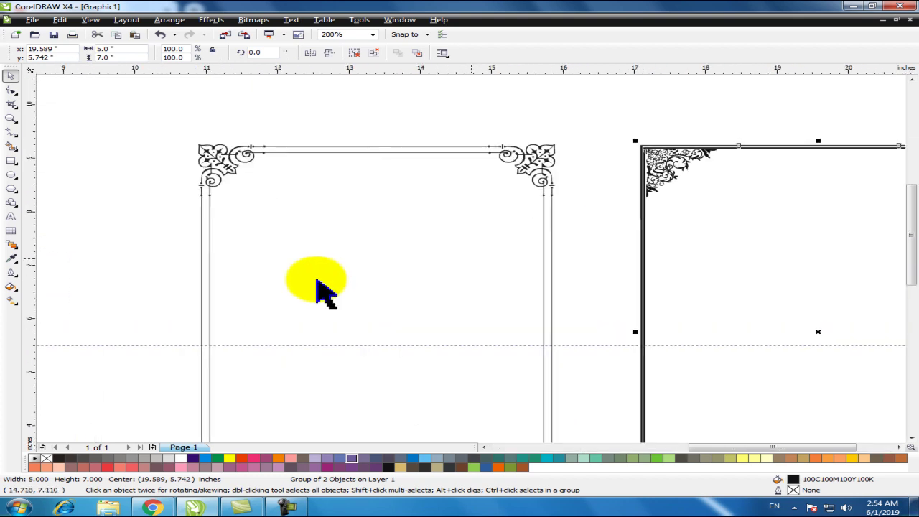
scroll(487, 263, down, 1)
scroll(499, 263, up, 1)
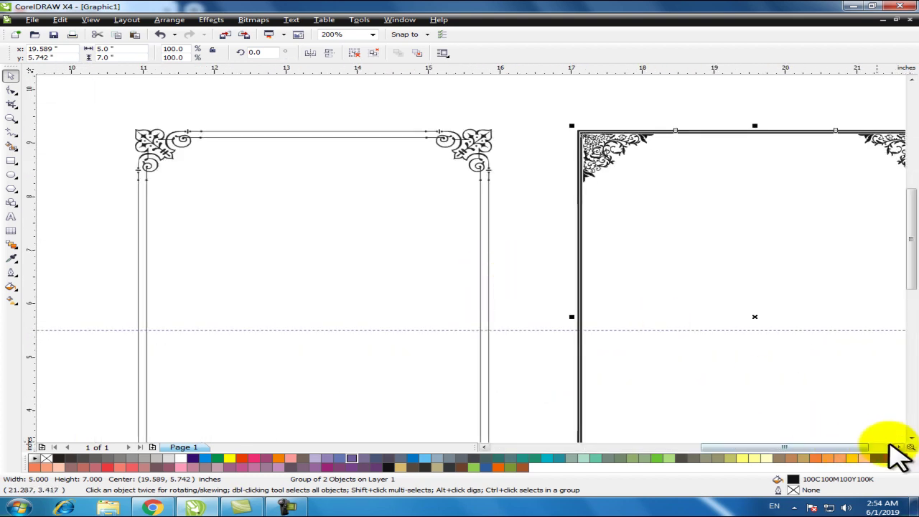
click(899, 447)
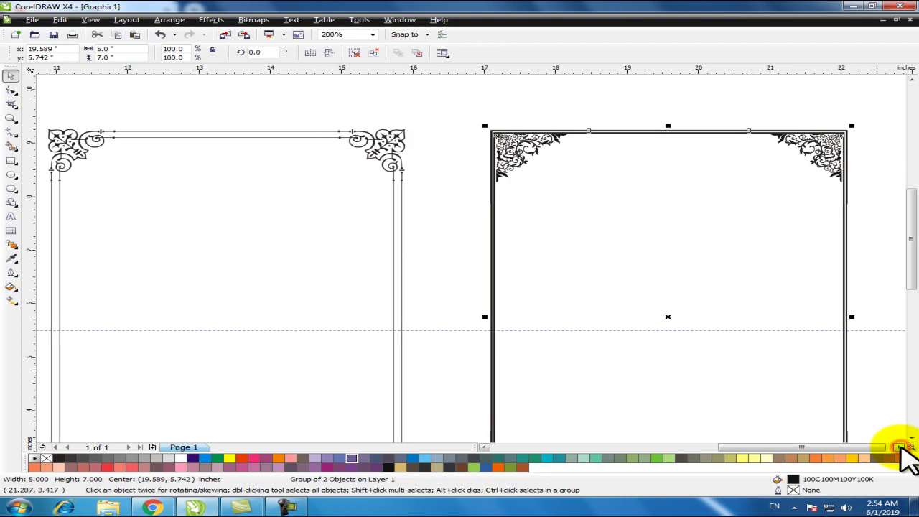